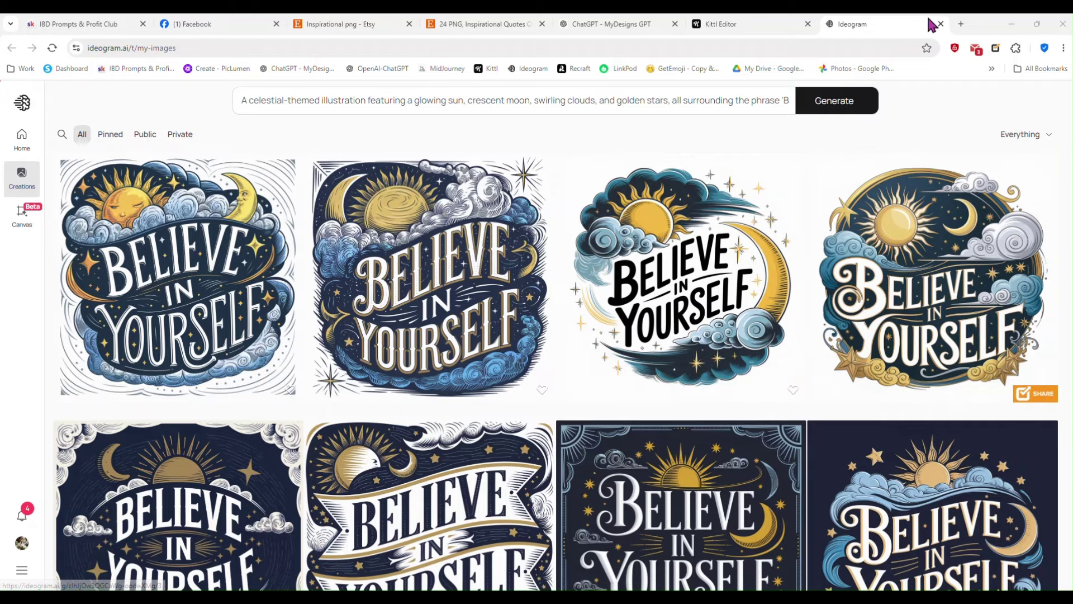
- Open the MyDesigns website in a new browser tab and enter the signed-in app
click(961, 24)
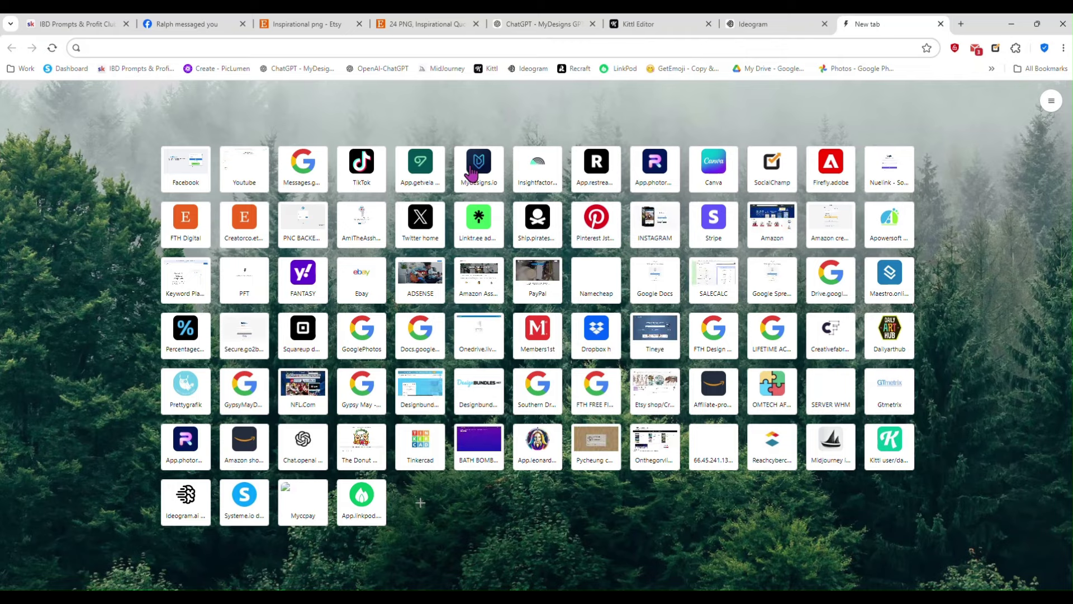
click(472, 172)
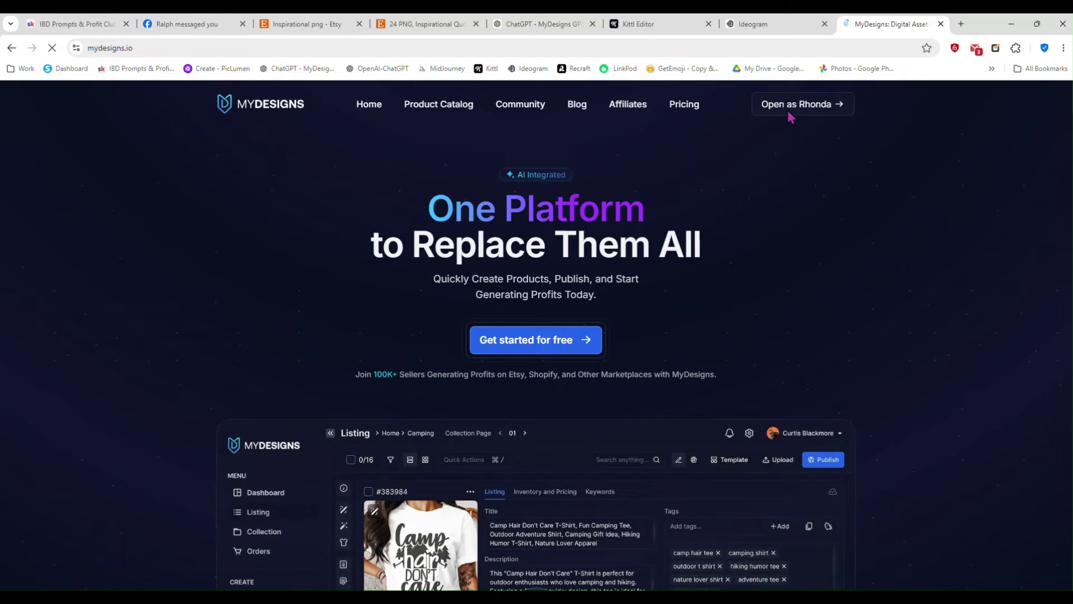
click(783, 111)
- Switch to Ideogram and copy the full celestial-themed 'Believe in Yourself' prompt
click(779, 19)
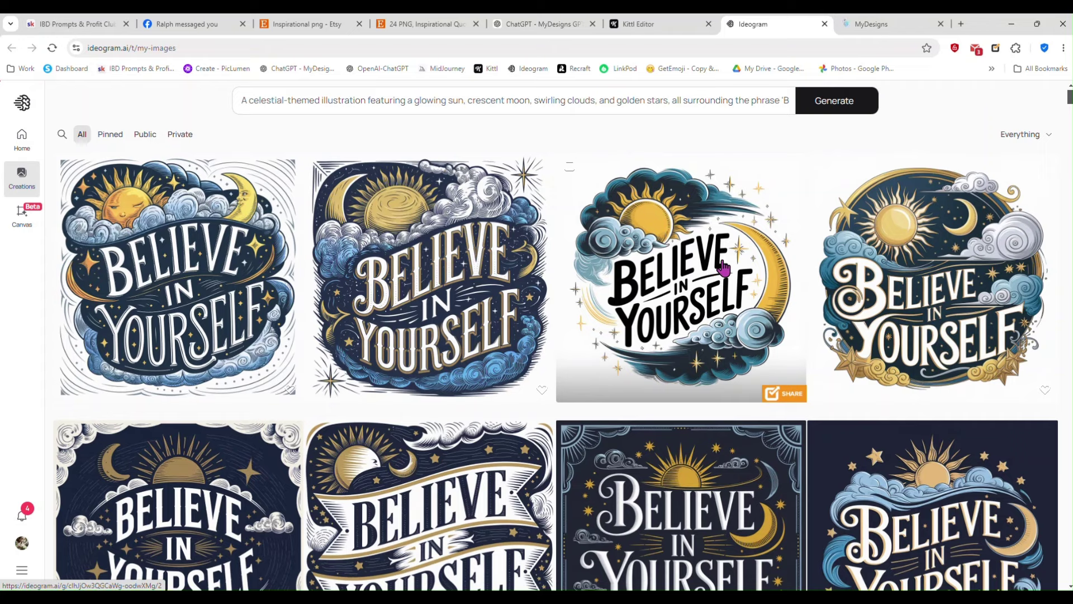
click(621, 104)
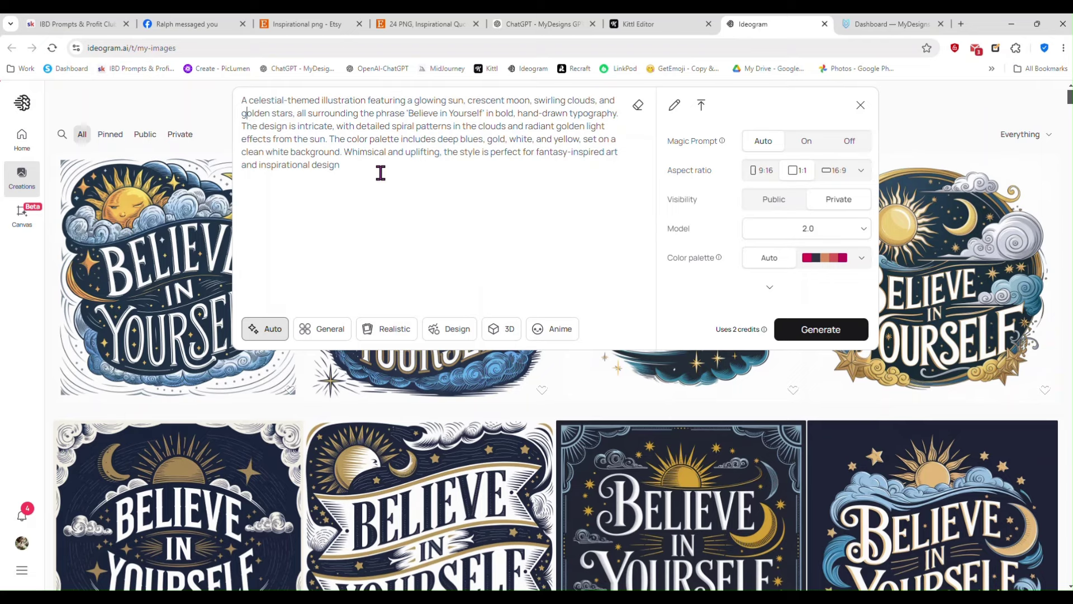
click(348, 166)
drag(347, 166, 241, 102)
right_click(340, 132)
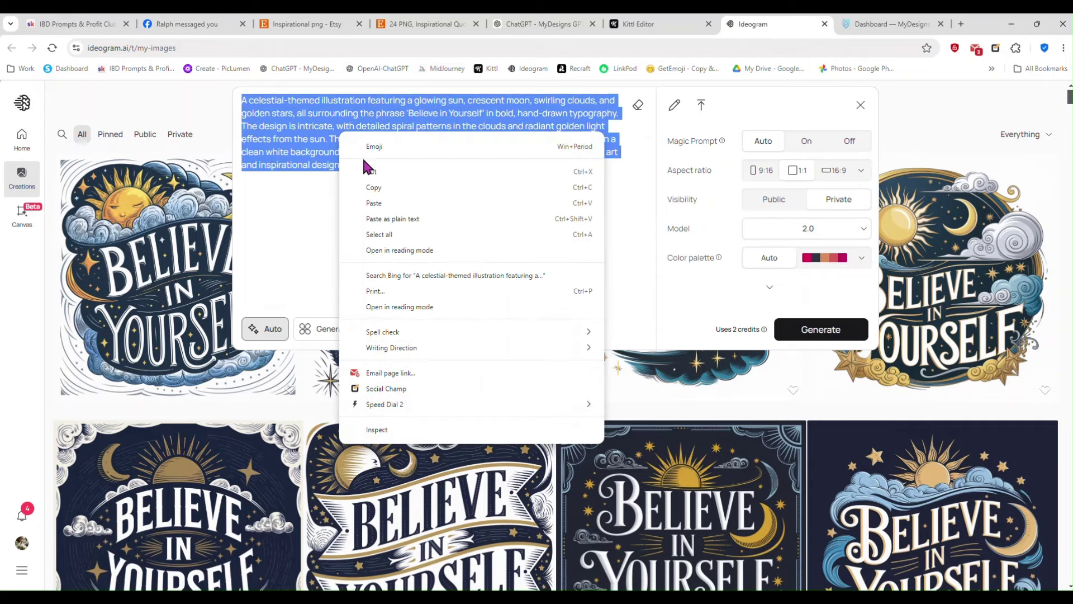
click(379, 195)
click(923, 112)
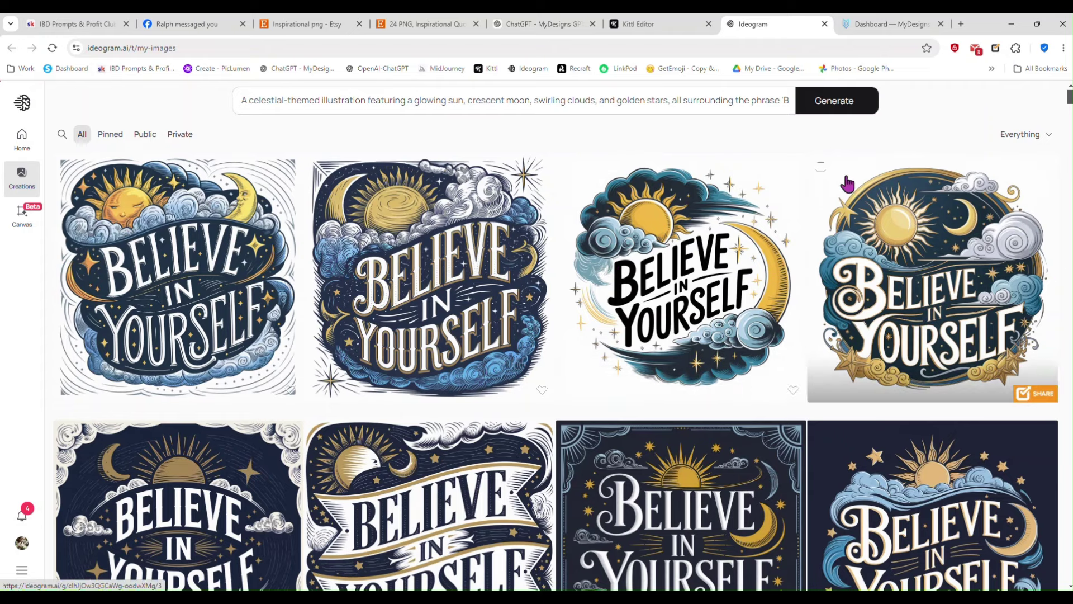
- Switch to MyDesigns GPT in ChatGPT and paste the copied celestial prompt into the message
click(545, 25)
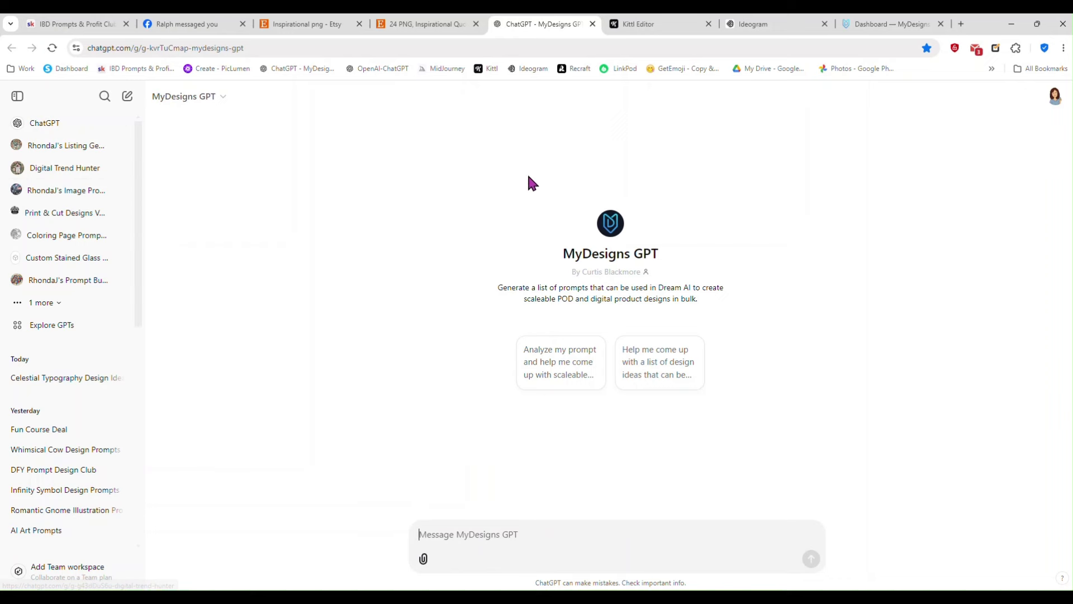
click(534, 532)
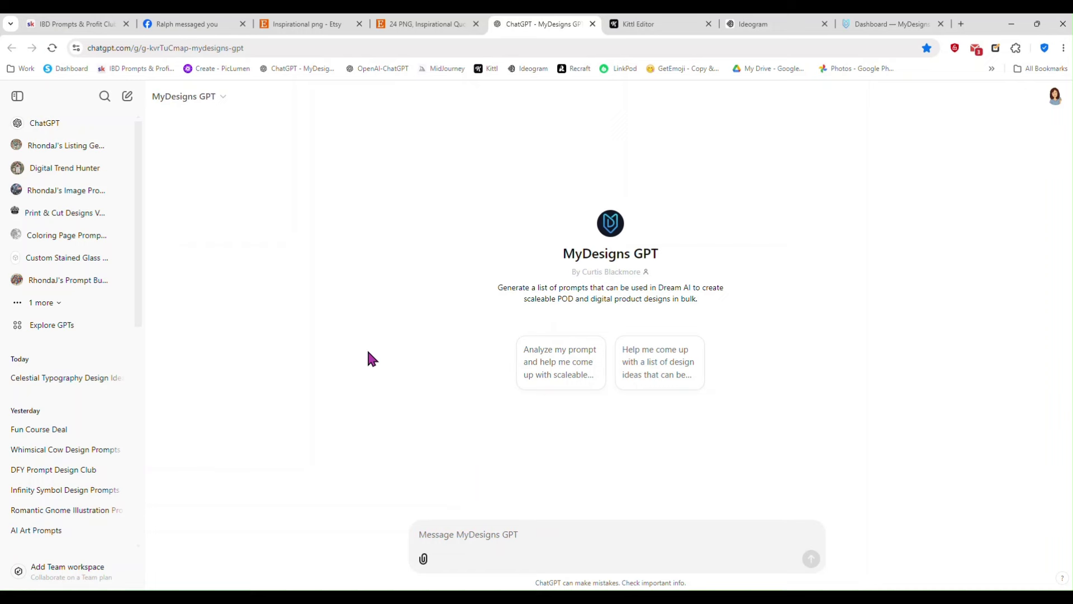
key(ctrl+v)
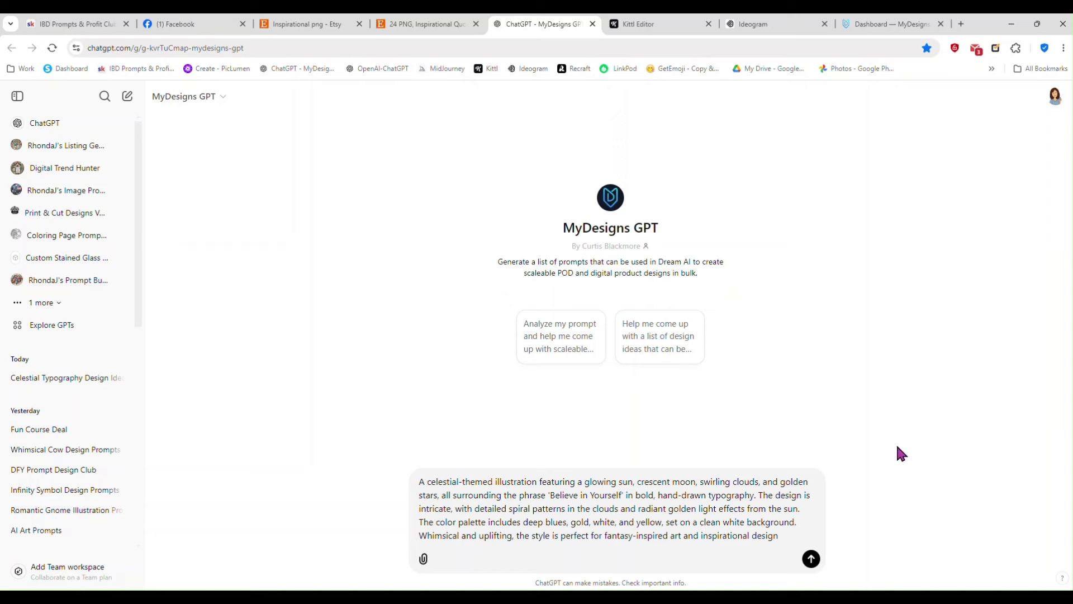
- Append "- Scale out this prompt for 10 other inspirational affirmations using different color palettes and elements." to the message and send it
text(- Scale out this prompt for )
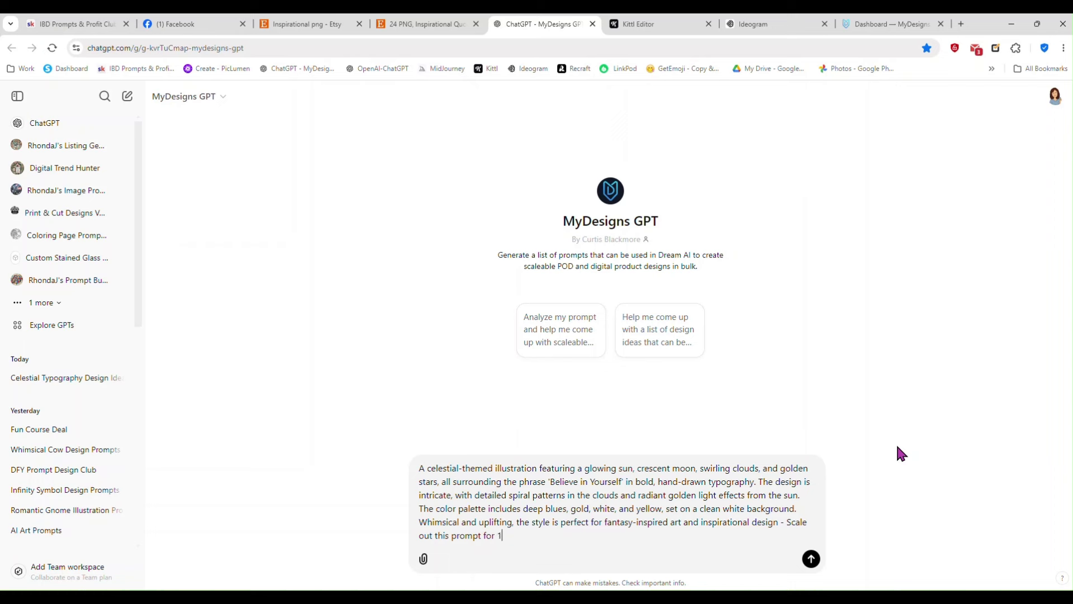
text(10 other inspirational affirmation)
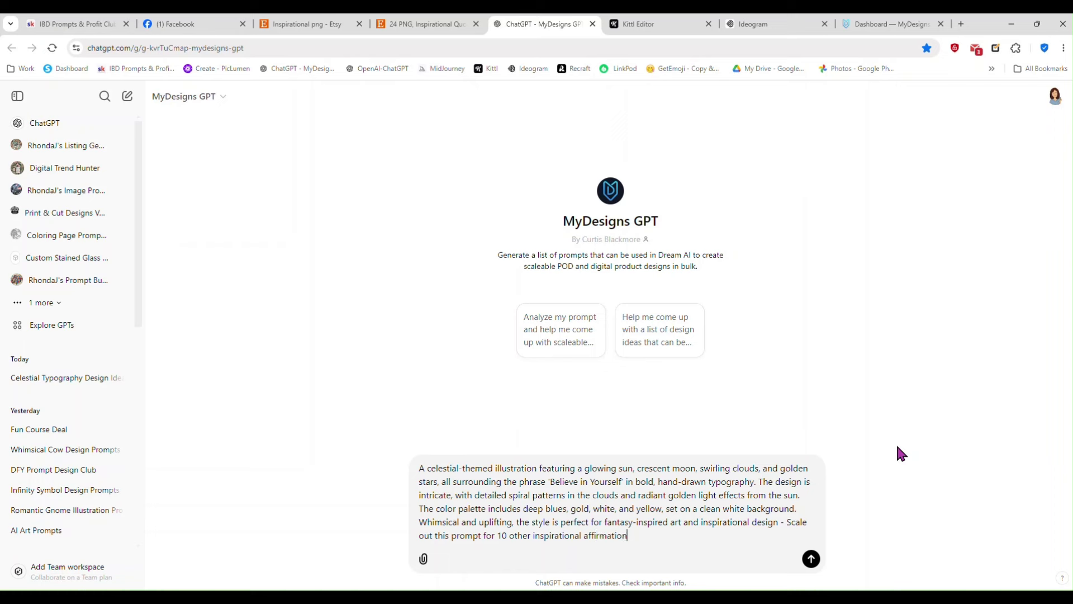
text(s using different color palett)
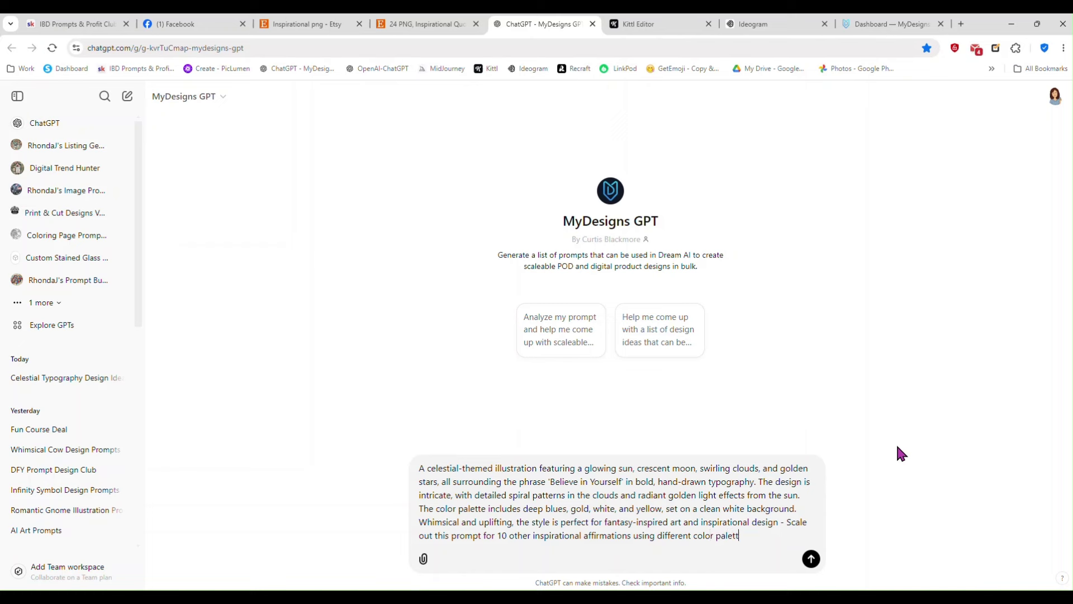
text(es and elements.)
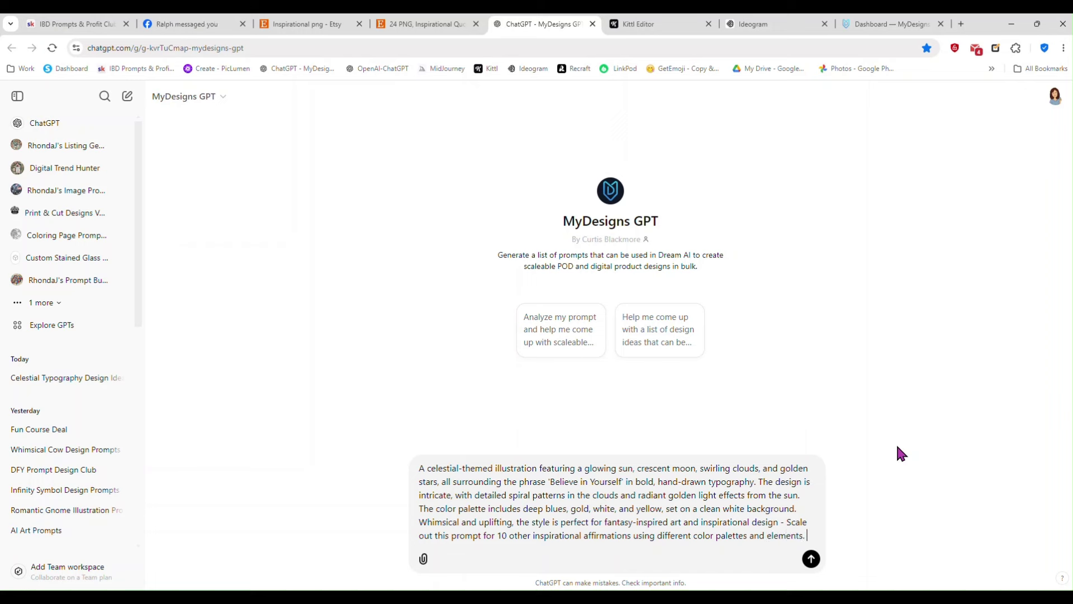
key(Return)
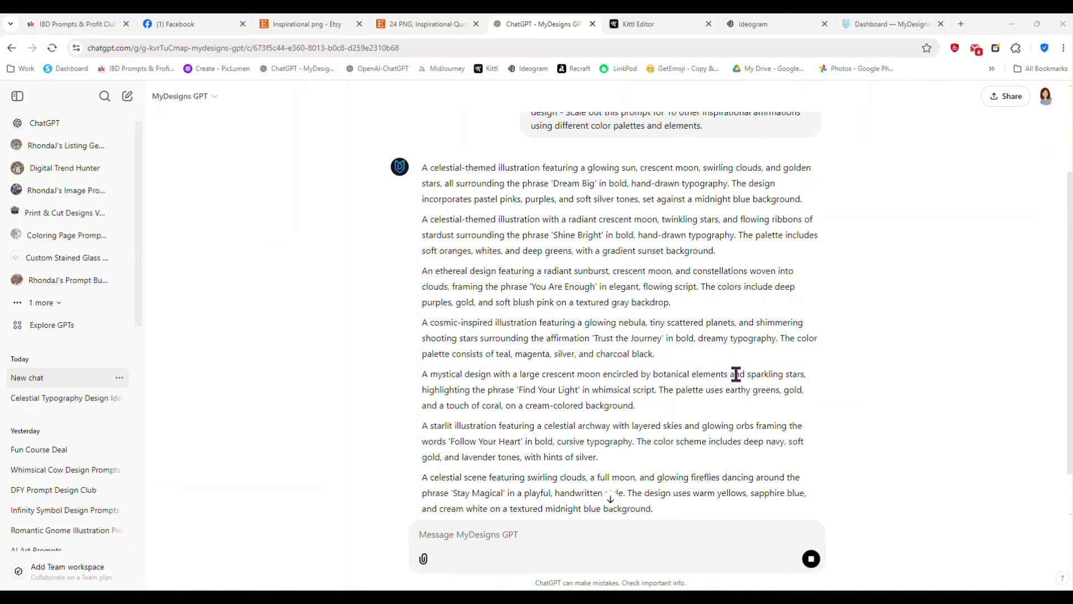
- Copy all the generated prompts in the reply, from 'Dream Big' through 'Breathe and Believe'
scroll(805, 253, down, 1)
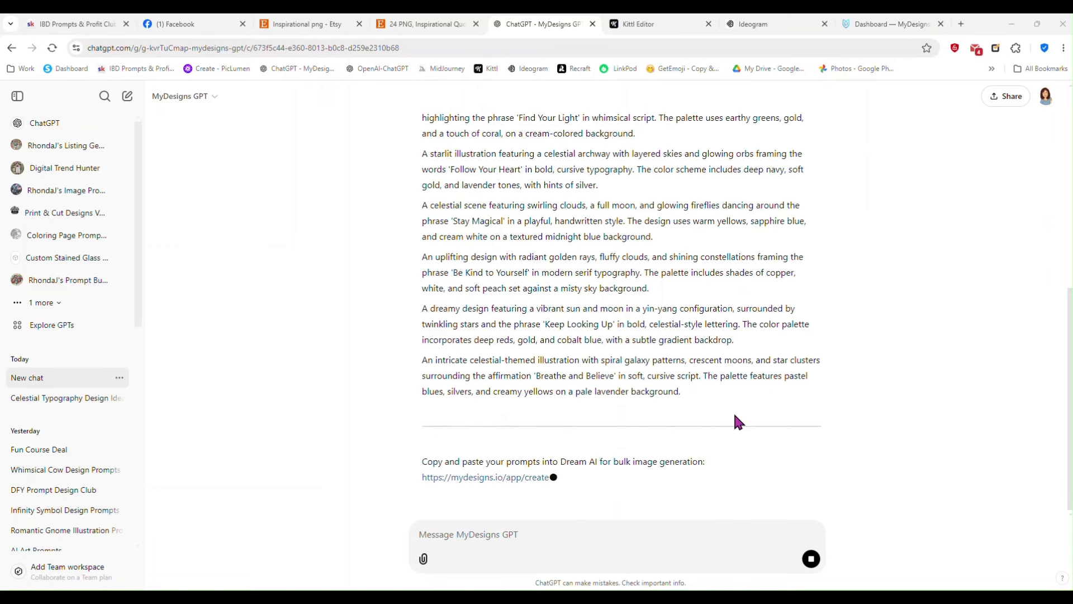
scroll(691, 393, up, 5)
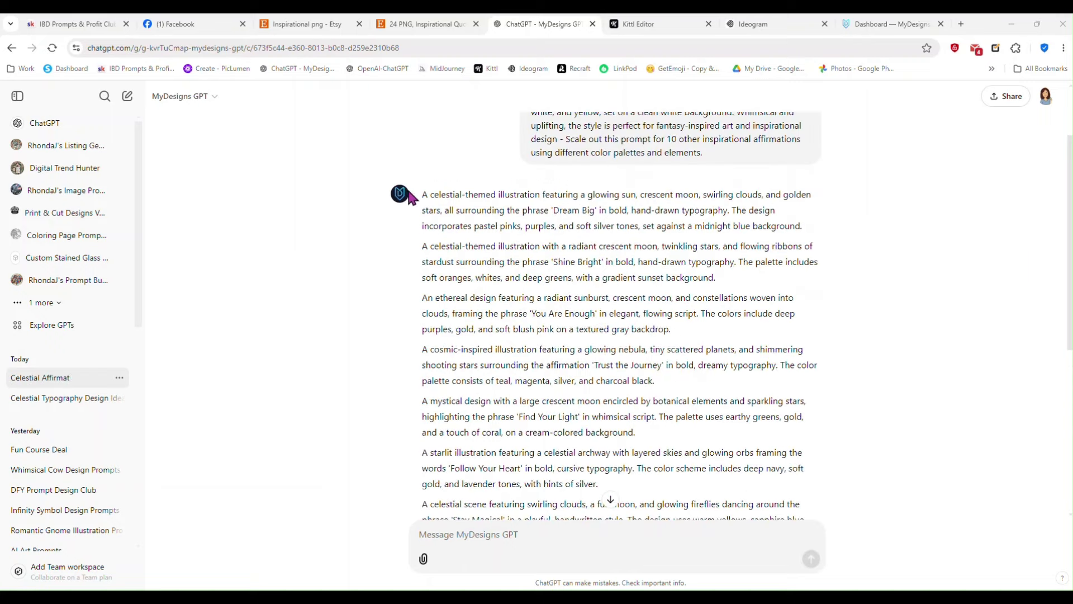
drag(423, 194, 693, 389)
scroll(611, 316, down, 5)
right_click(619, 332)
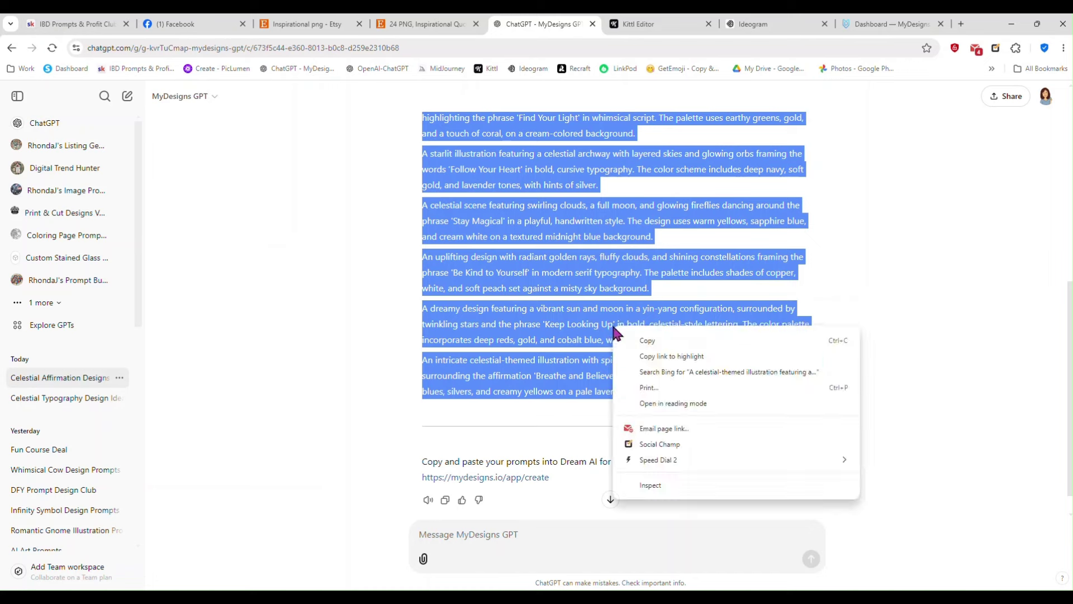
click(621, 338)
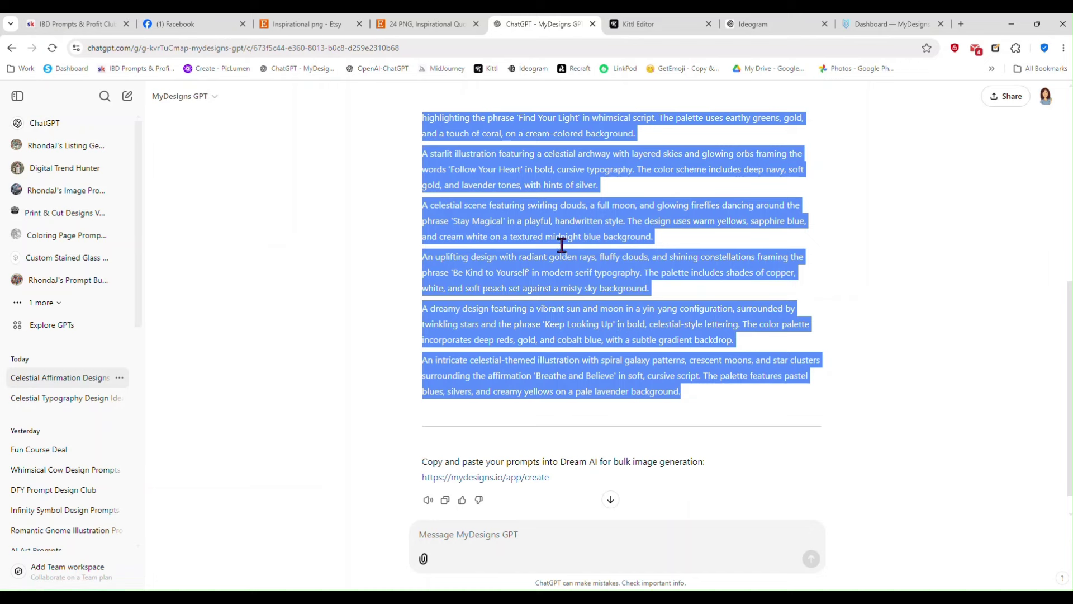
- In MyDesigns' Dream AI, set the model to Ideogram v2 and the resolution to 1:1 (1024×1024)
click(871, 24)
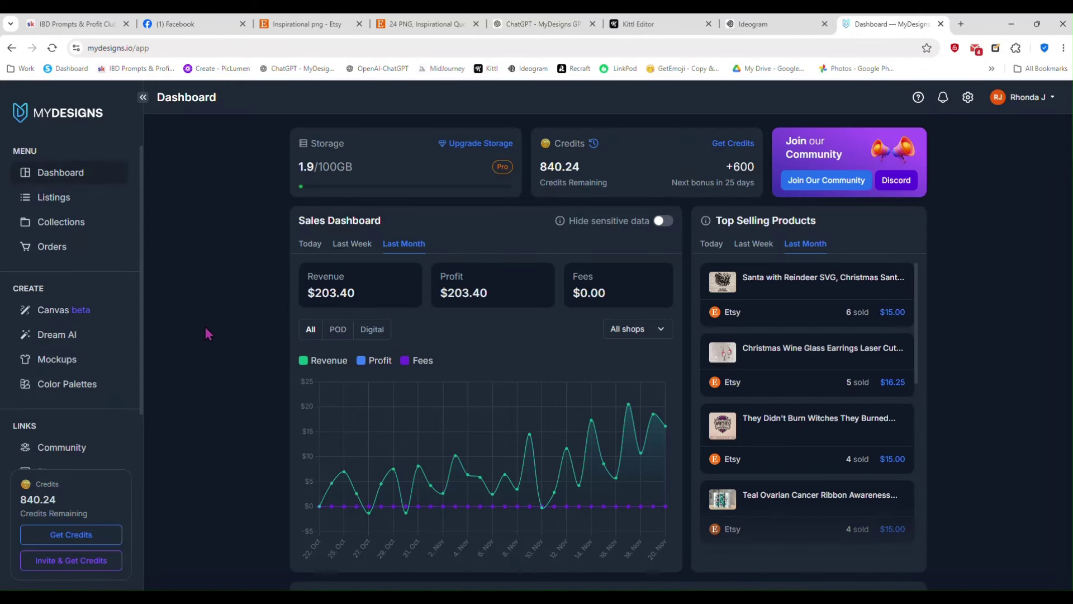
click(57, 334)
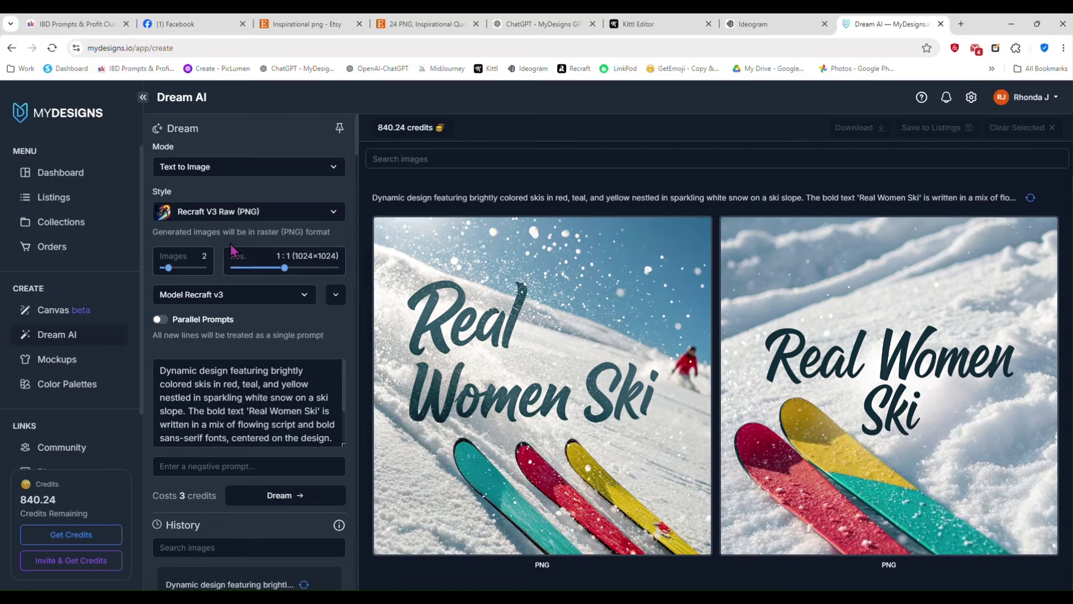
click(239, 304)
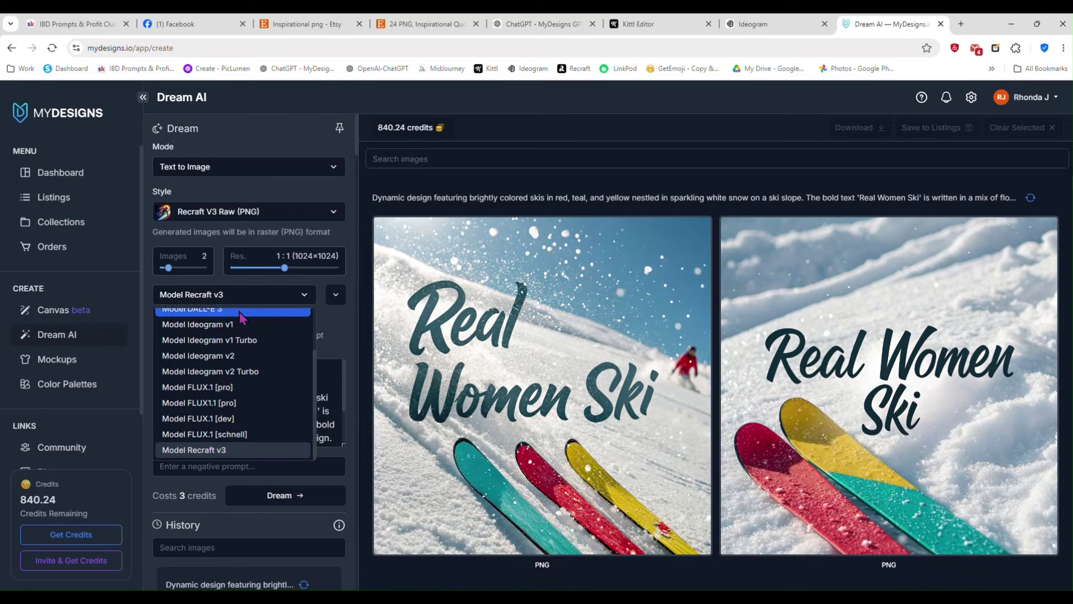
click(248, 358)
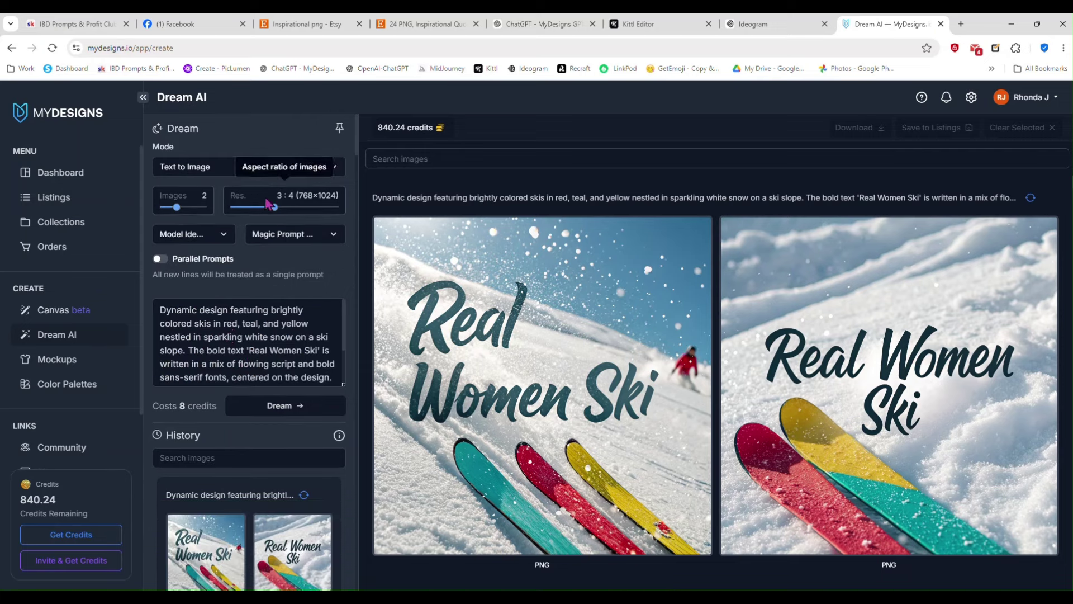
mouse_move(274, 208)
mouse_down()
mouse_move(257, 212)
mouse_move(275, 210)
mouse_up()
- Replace the existing ski design prompt with the copied celestial affirmation prompts and check the pasted list
triple_click(241, 334)
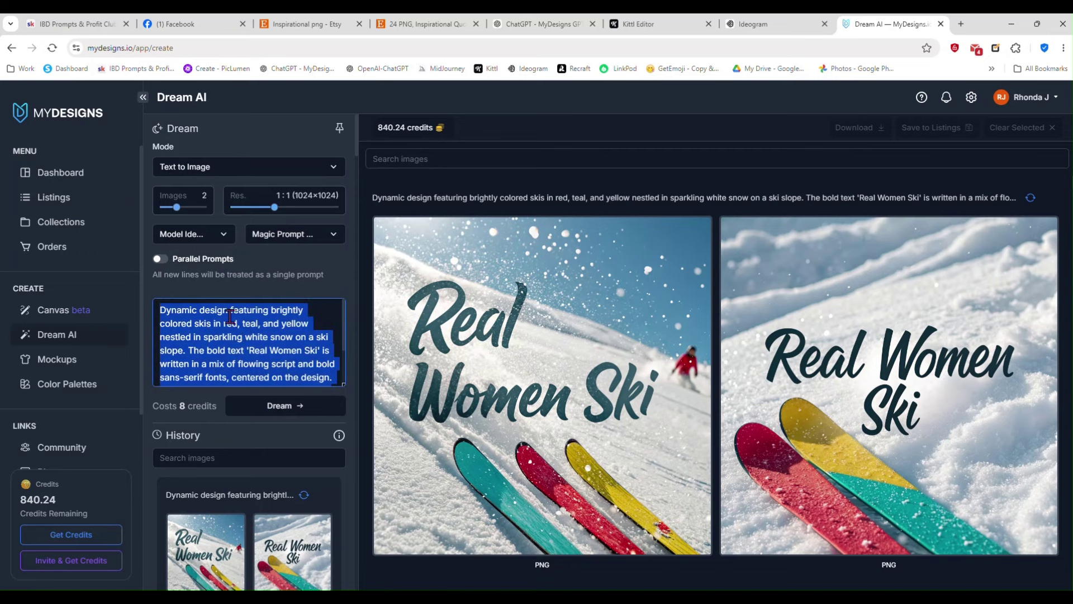
key(ctrl+v)
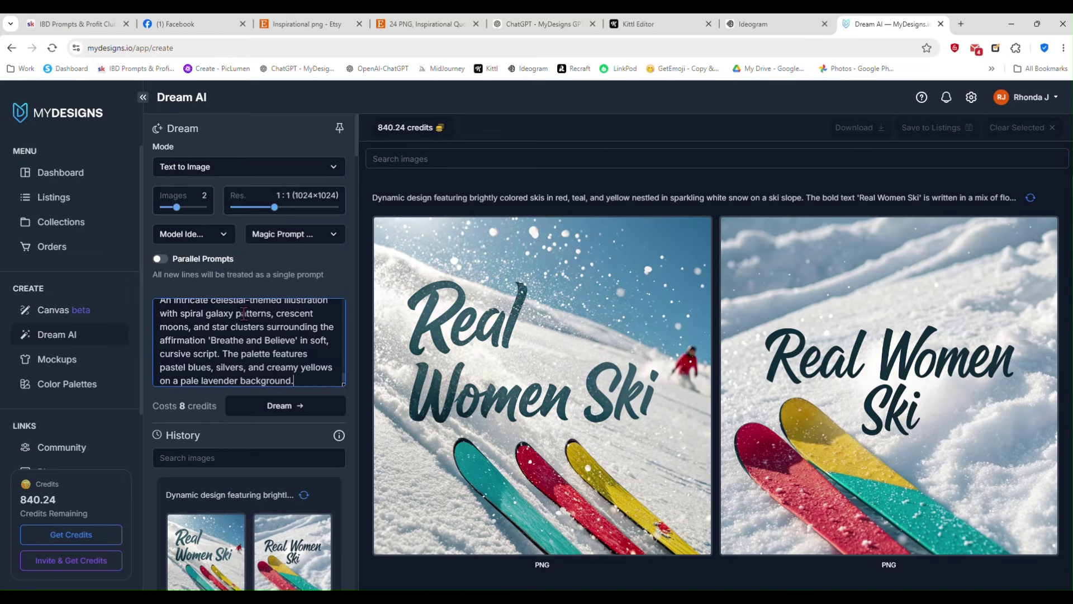
scroll(261, 345, up, 10)
scroll(261, 345, down, 10)
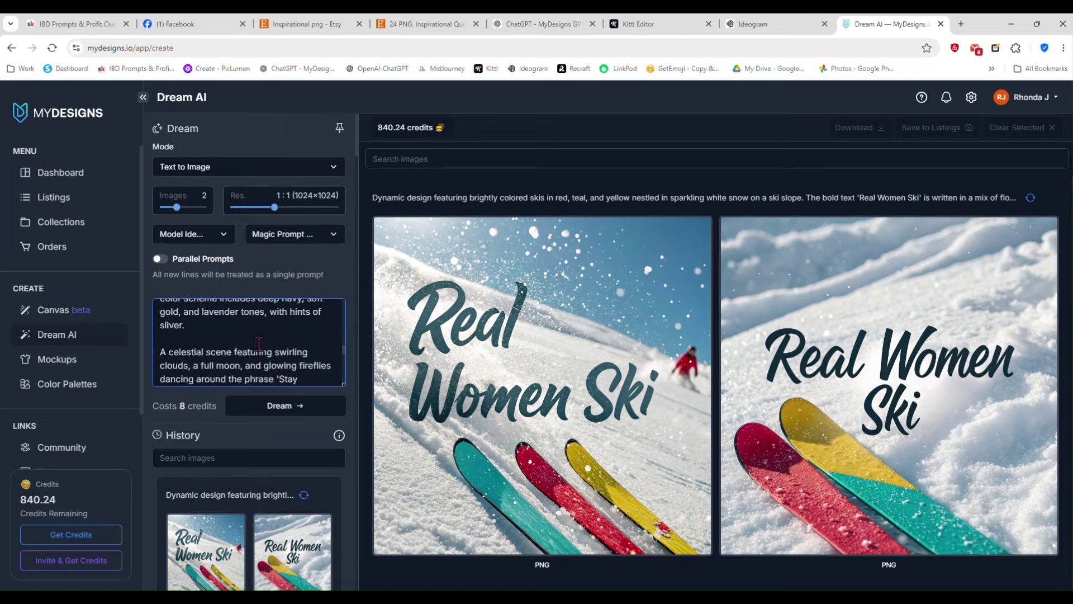
scroll(259, 342, up, 2)
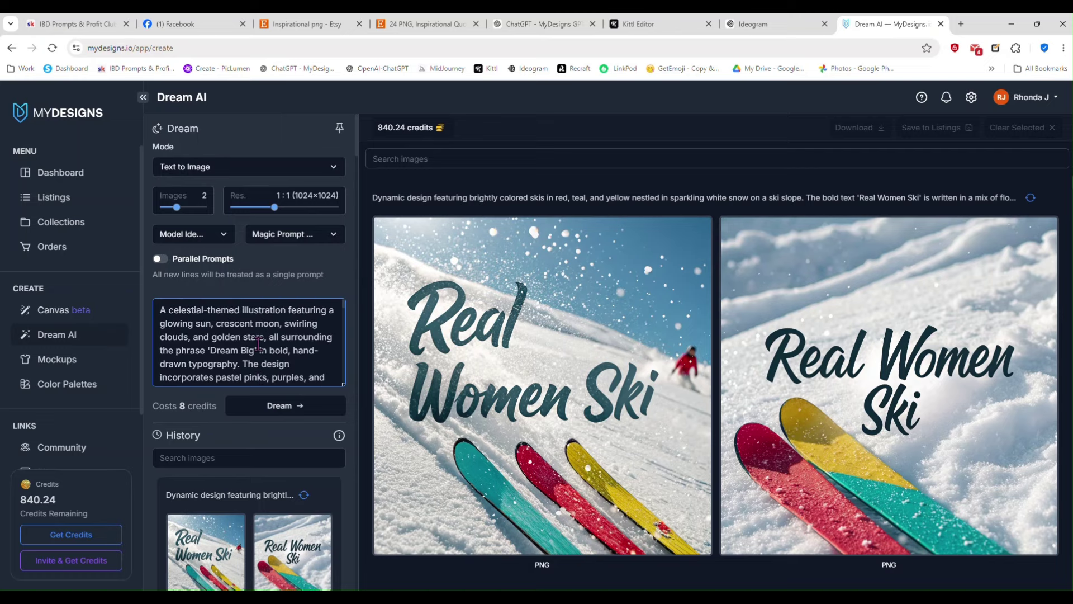
- Turn on Parallel Prompts and generate two images for each of the pasted prompts
click(160, 259)
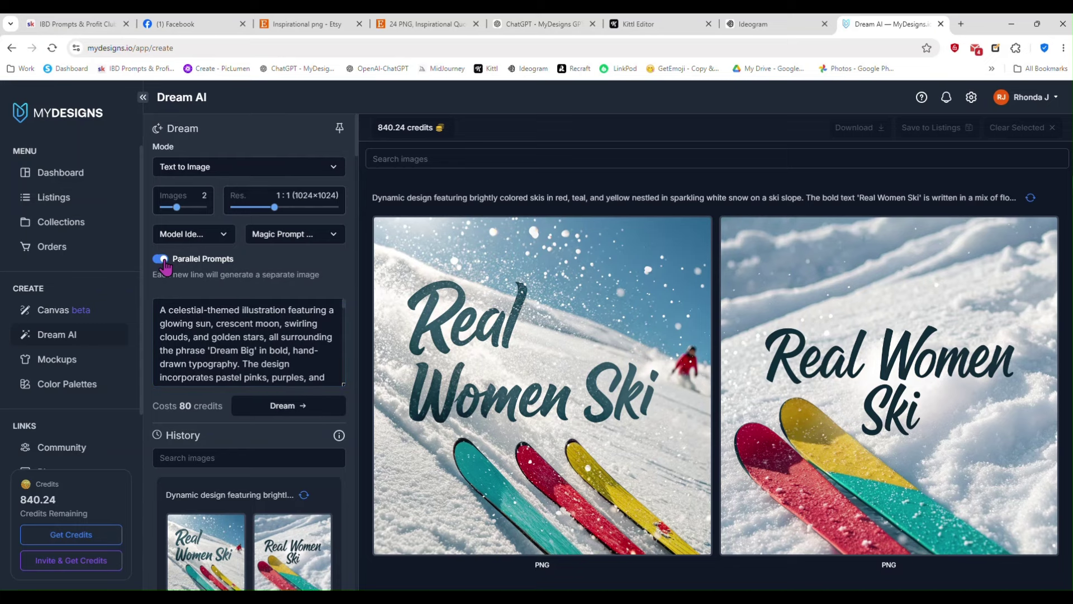
scroll(218, 383, down, 1)
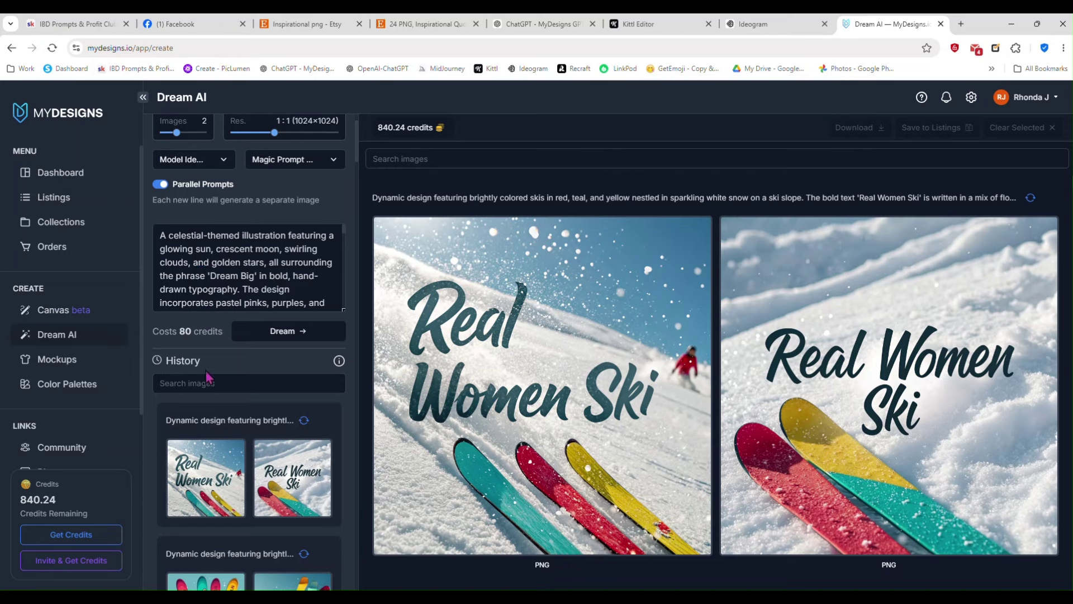
click(282, 336)
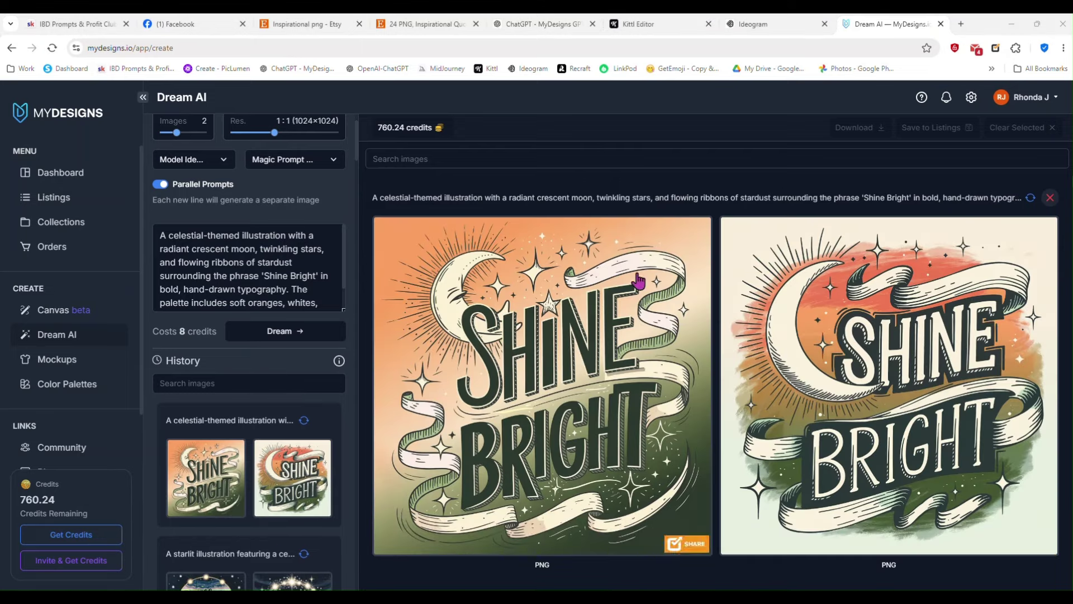
- Review the generated celestial affirmation images for each prompt, checking their lettering and artwork
scroll(722, 239, down, 3)
scroll(721, 239, down, 5)
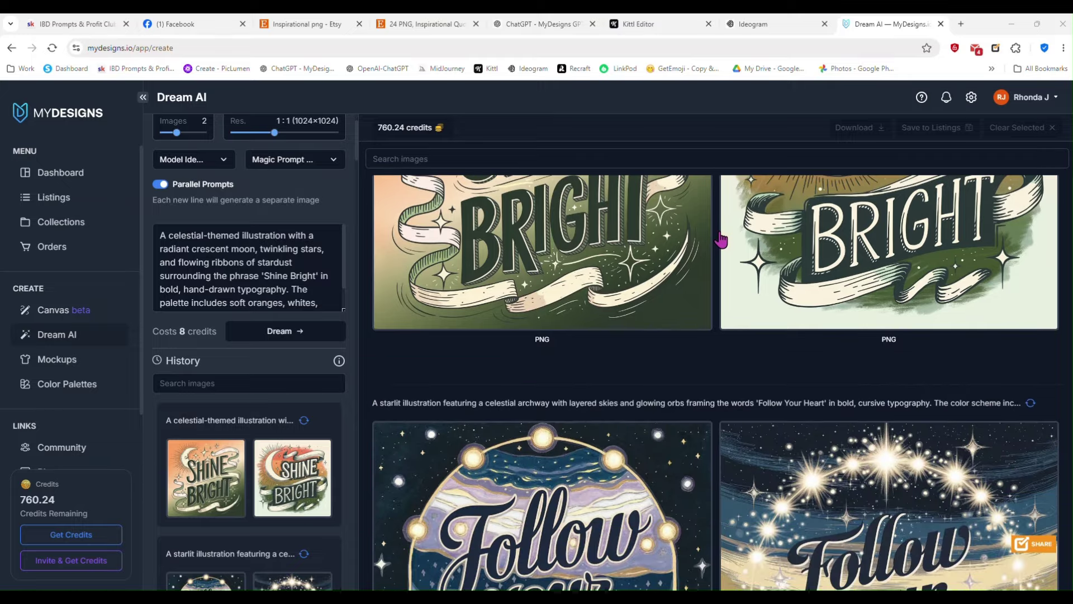
scroll(722, 274, down, 2)
scroll(721, 274, down, 10)
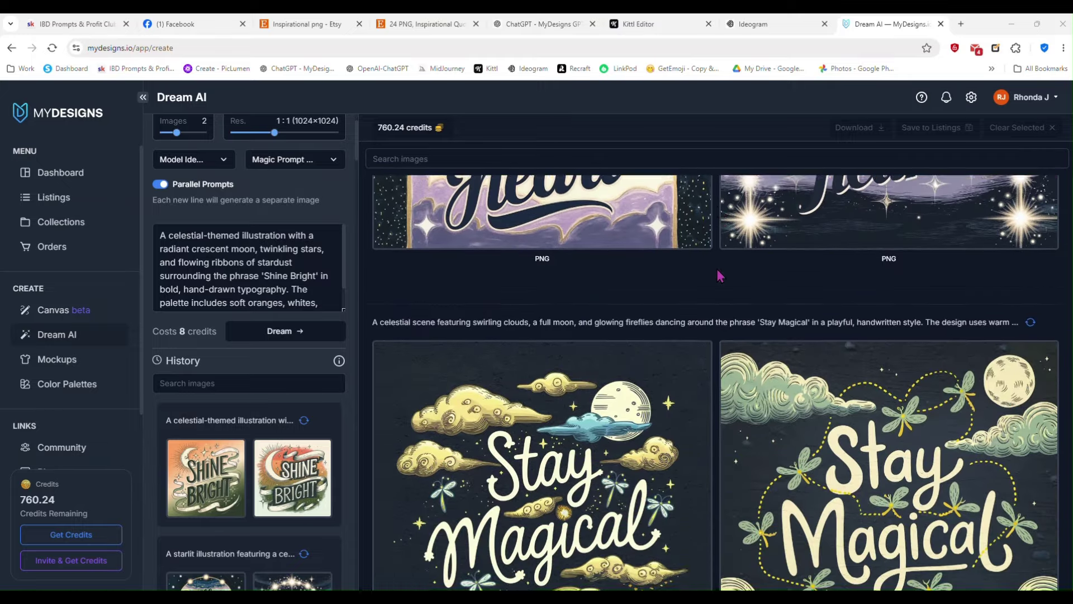
scroll(720, 275, down, 15)
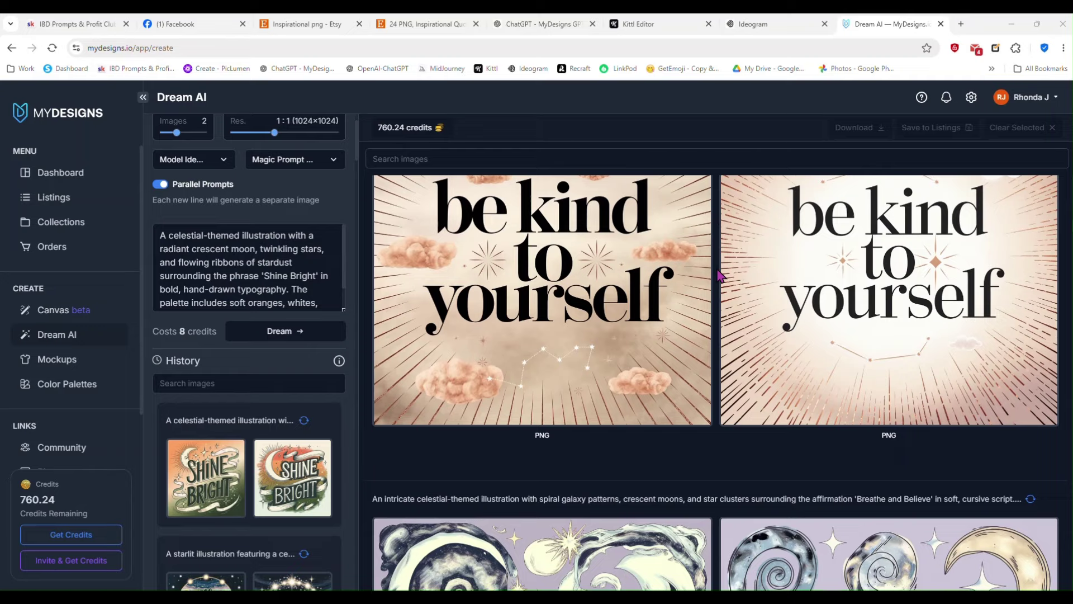
scroll(720, 275, down, 12)
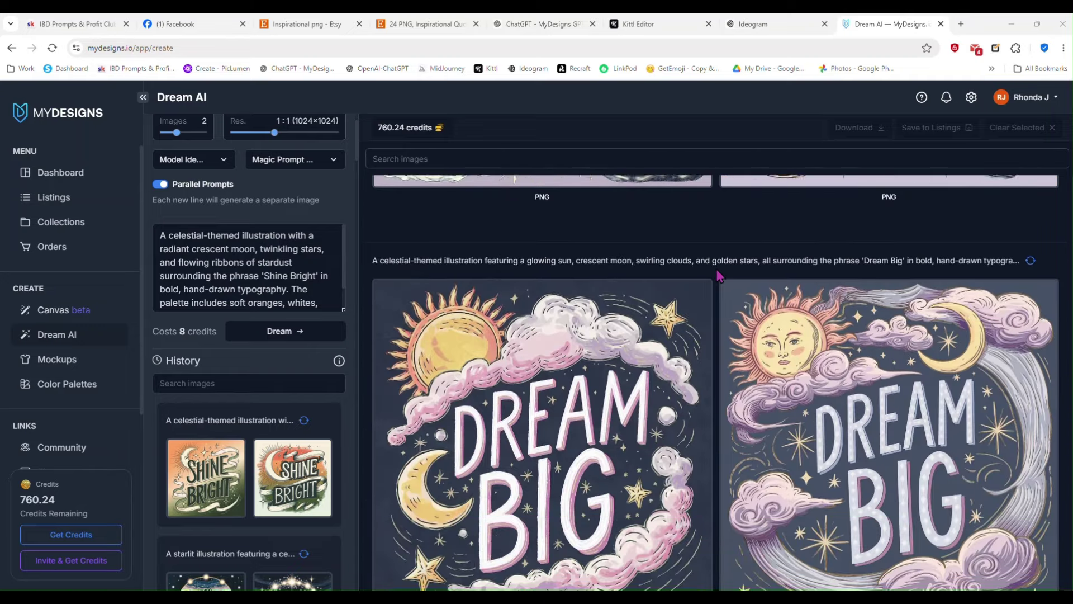
scroll(718, 275, down, 13)
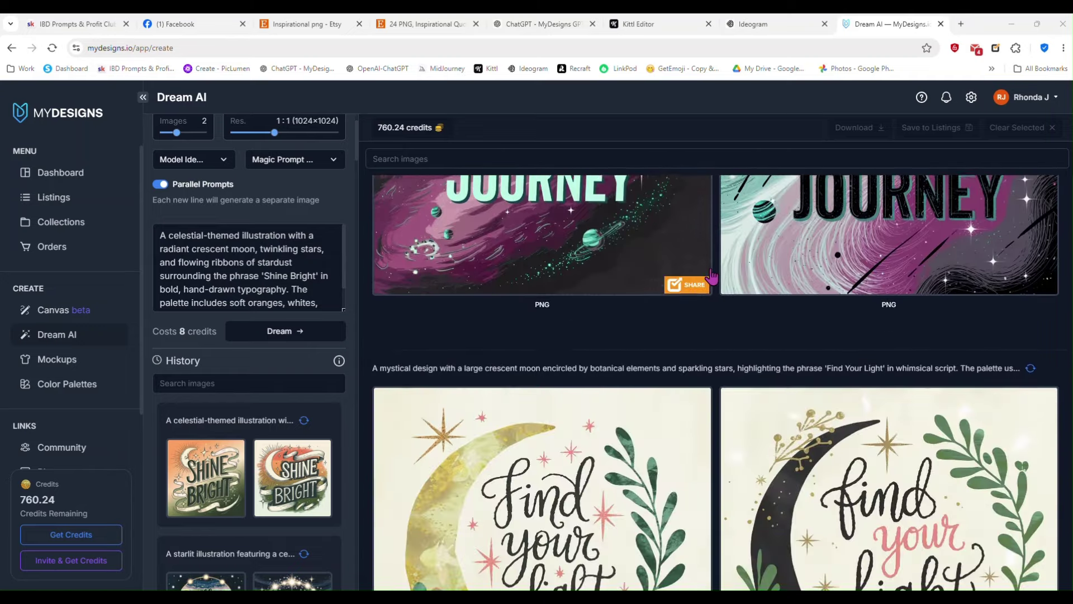
scroll(711, 275, down, 12)
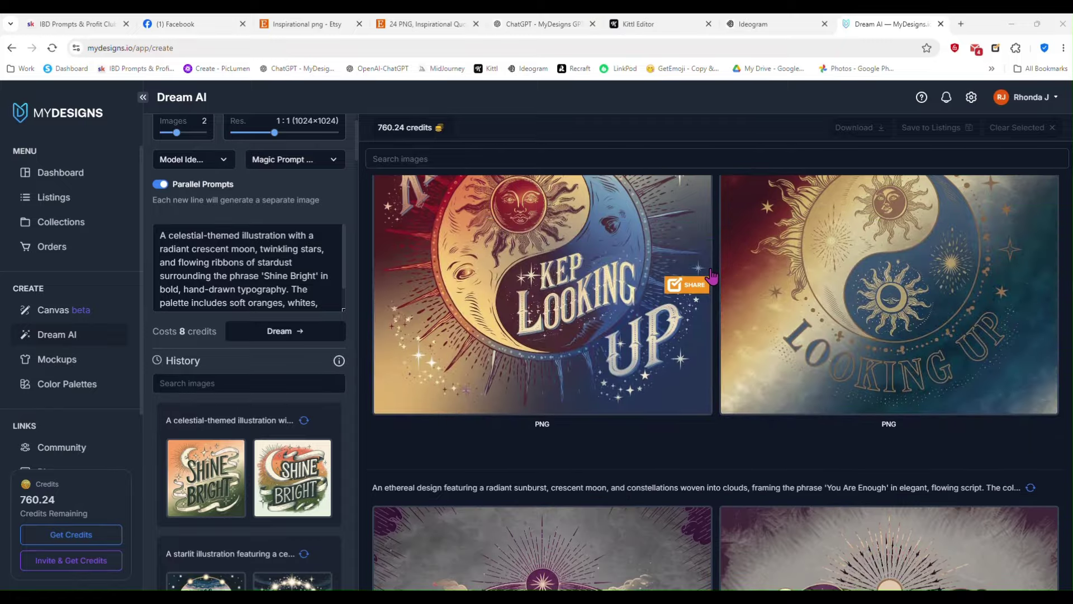
- Select the You Are Enough design with the ring of separate clouds and the Keep Looking Up design where "Keep" appears once
scroll(712, 275, up, 6)
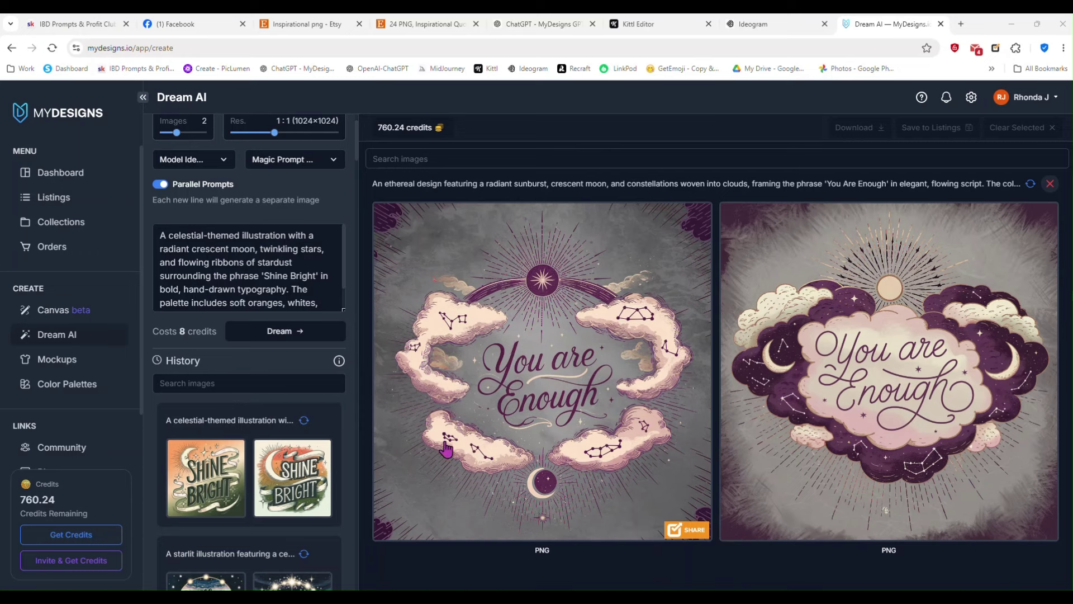
click(585, 338)
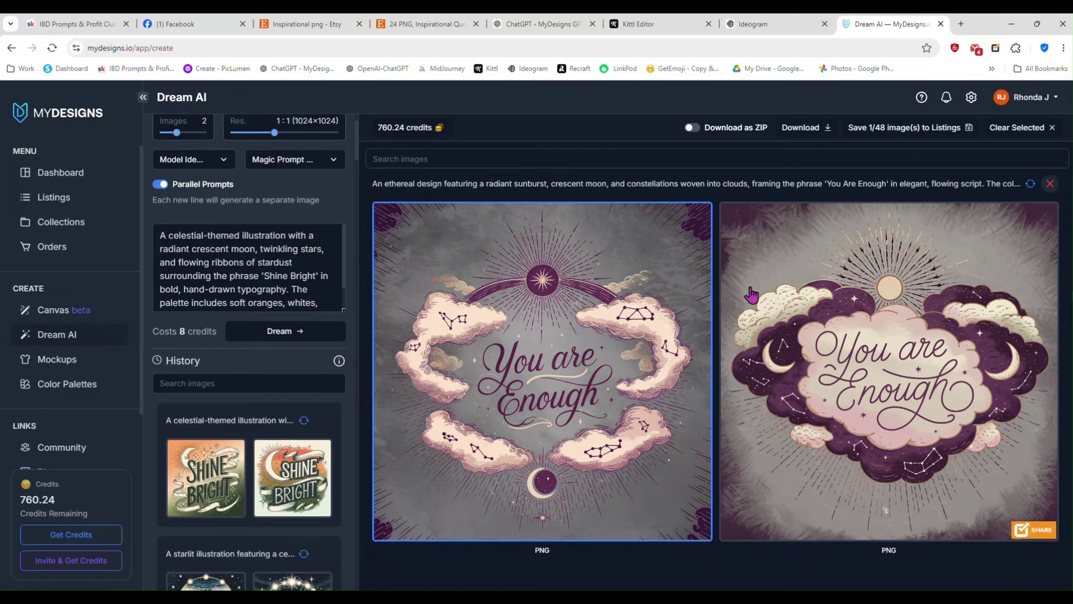
scroll(727, 325, up, 4)
scroll(710, 310, up, 3)
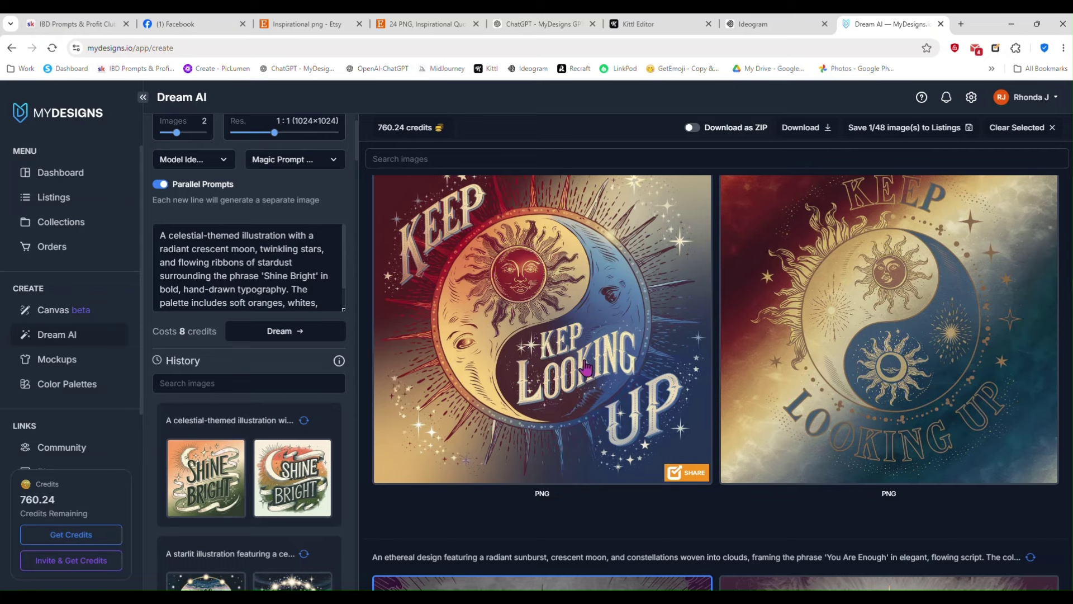
scroll(732, 378, up, 1)
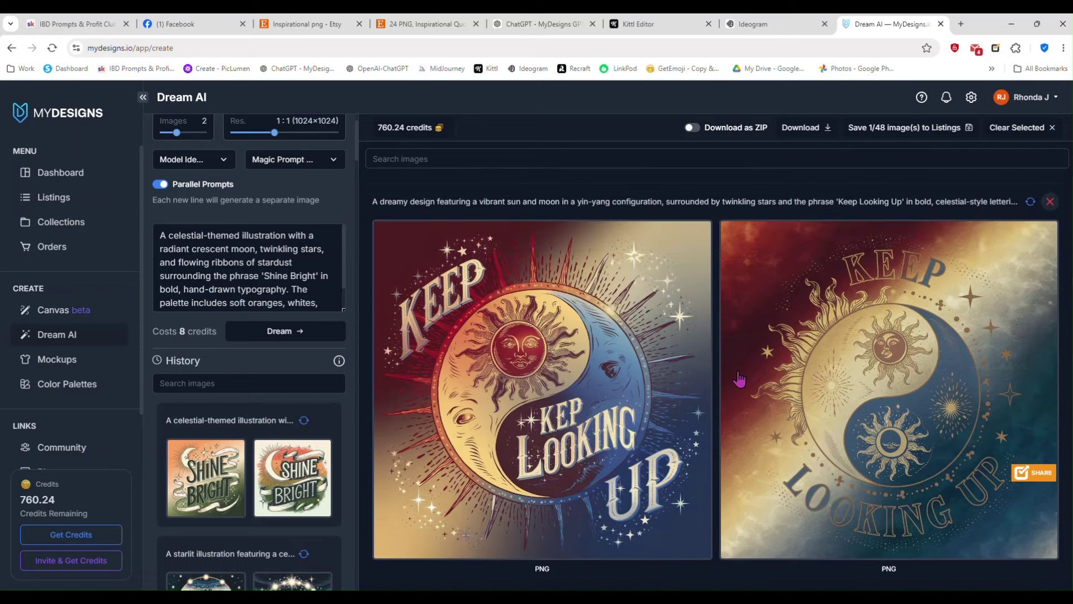
scroll(739, 379, down, 1)
scroll(744, 380, up, 1)
click(900, 398)
- Add the gold-moon Find Your Light design and the teal galaxy Trust the Journey design with black lettering to the selection
scroll(727, 370, up, 4)
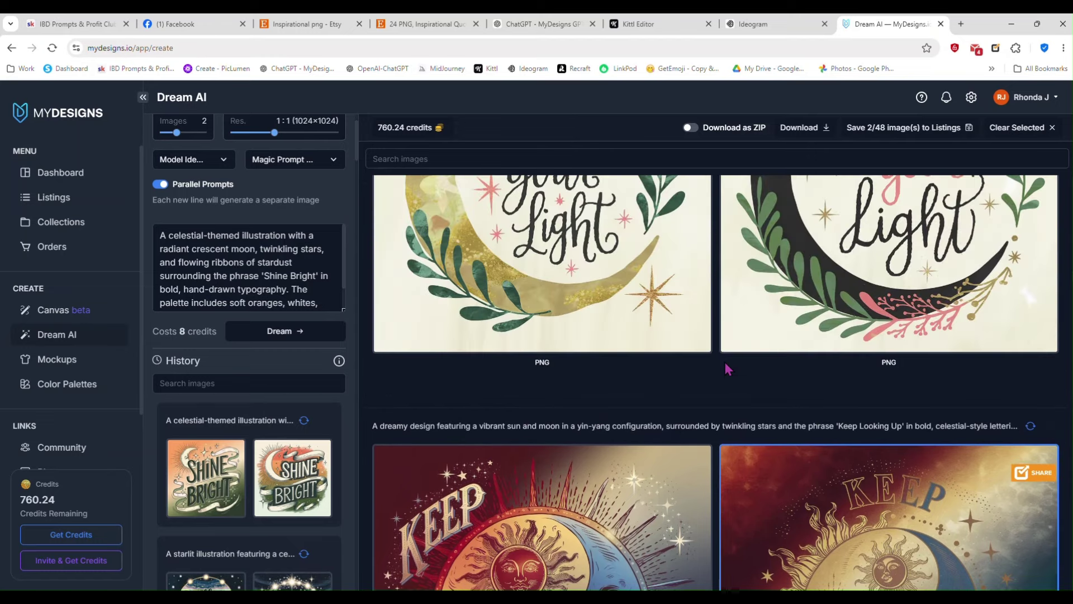
scroll(721, 367, up, 2)
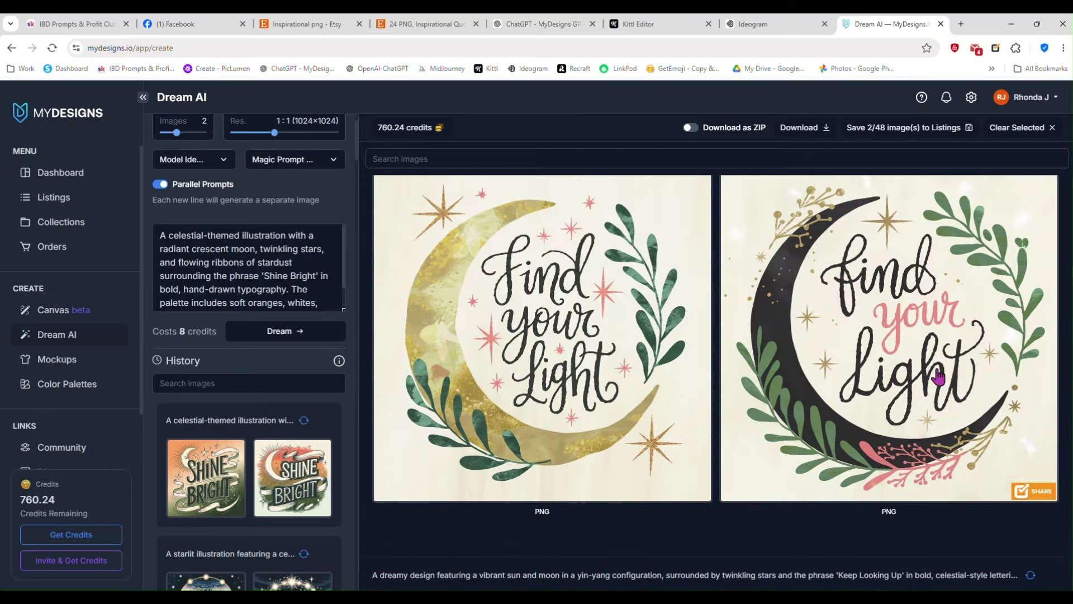
click(560, 332)
scroll(724, 337, up, 5)
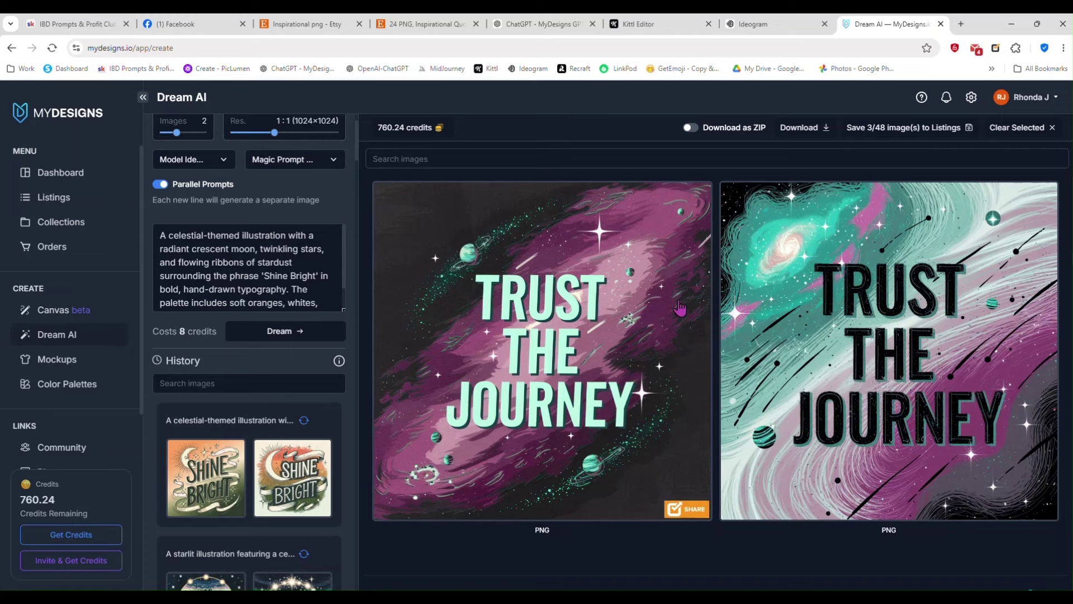
click(545, 310)
scroll(726, 312, up, 3)
scroll(729, 313, down, 3)
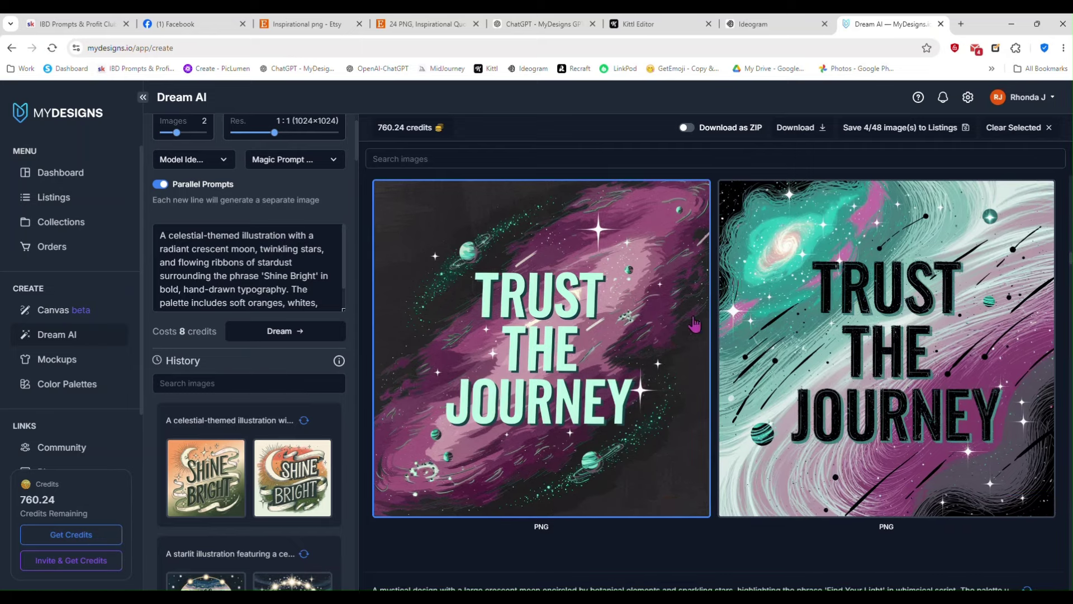
- Add the Dream Big design with the sun's face and the Breathe and Believe design with separate moons and spirals to the selection
scroll(763, 344, up, 6)
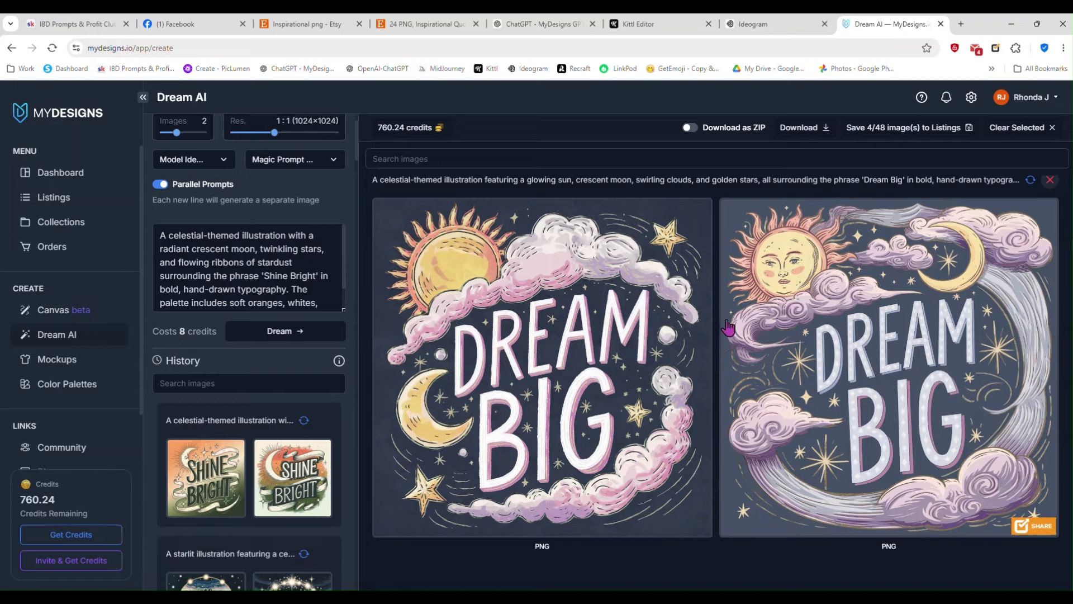
scroll(728, 353, down, 1)
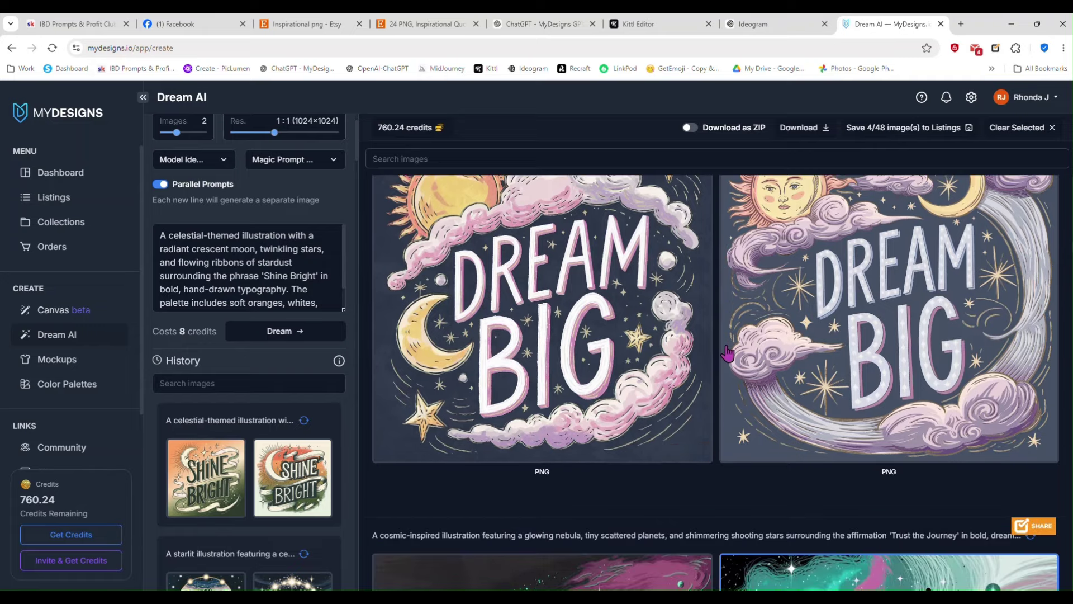
scroll(728, 352, up, 1)
click(862, 338)
scroll(703, 343, up, 3)
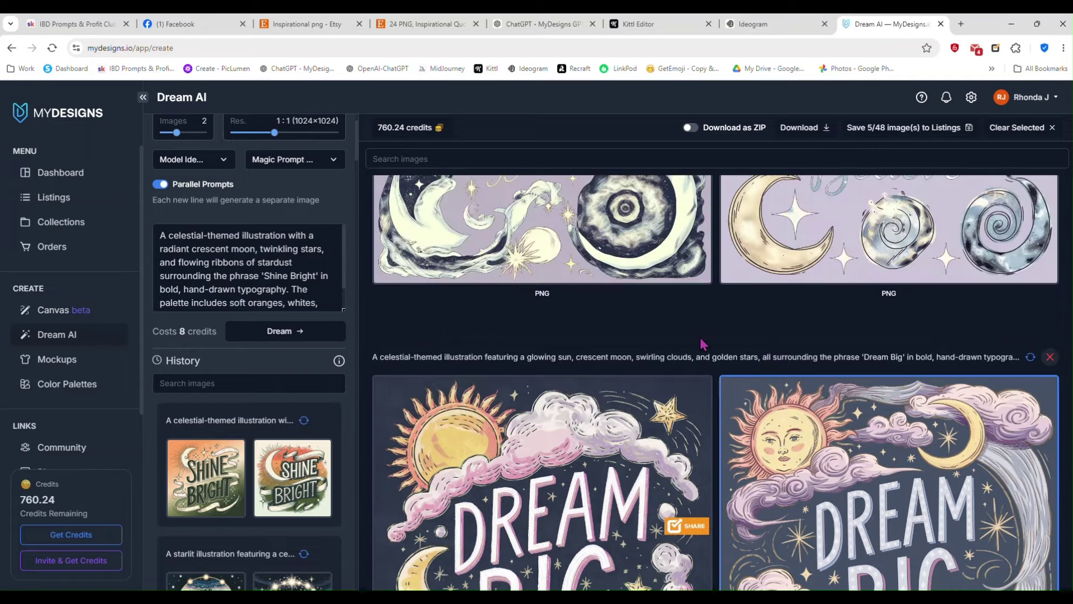
scroll(704, 343, up, 4)
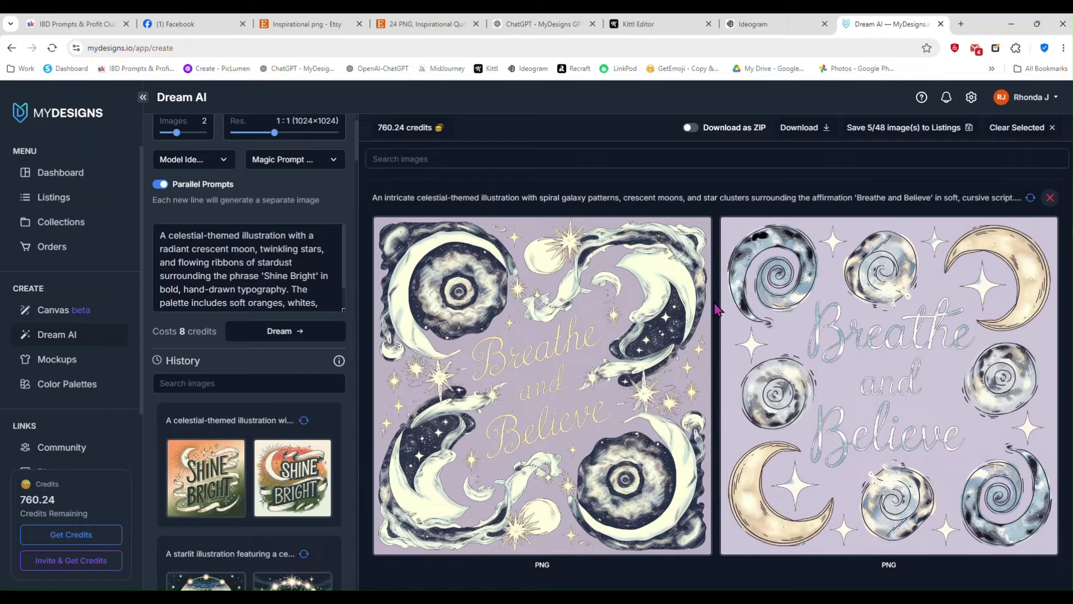
click(819, 305)
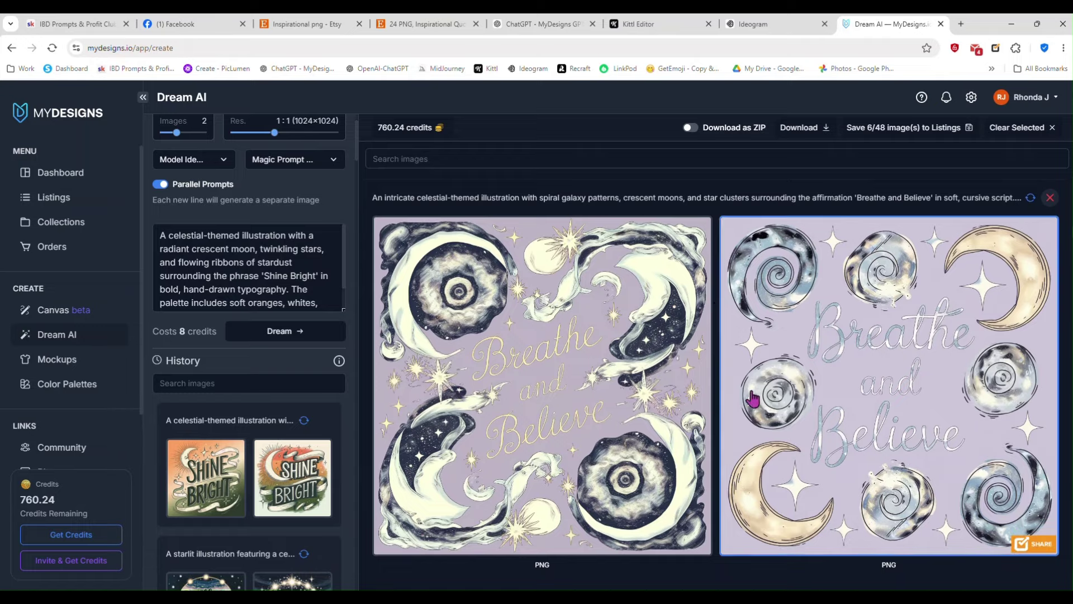
- Add the white-cloud Be Kind to Yourself design and the gold-cloud Stay Magical design to the selection
scroll(749, 392, up, 6)
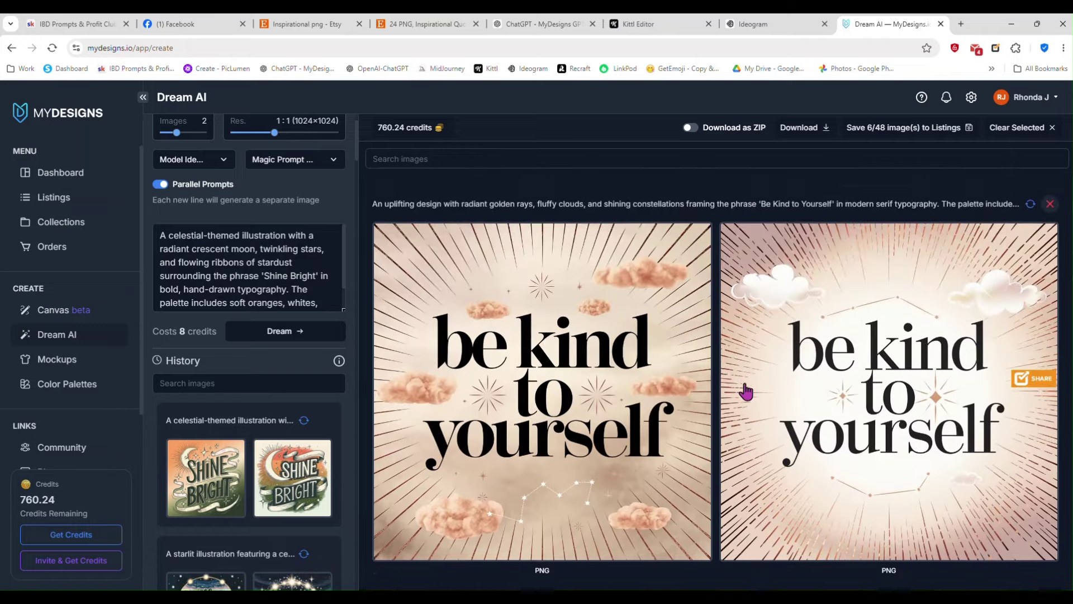
scroll(738, 380, down, 1)
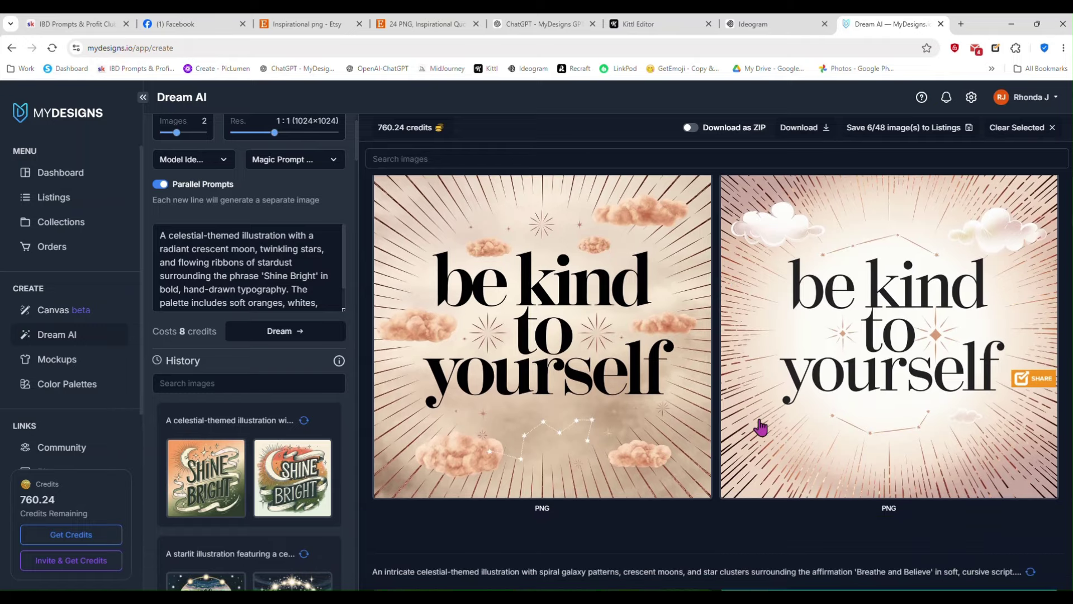
click(784, 329)
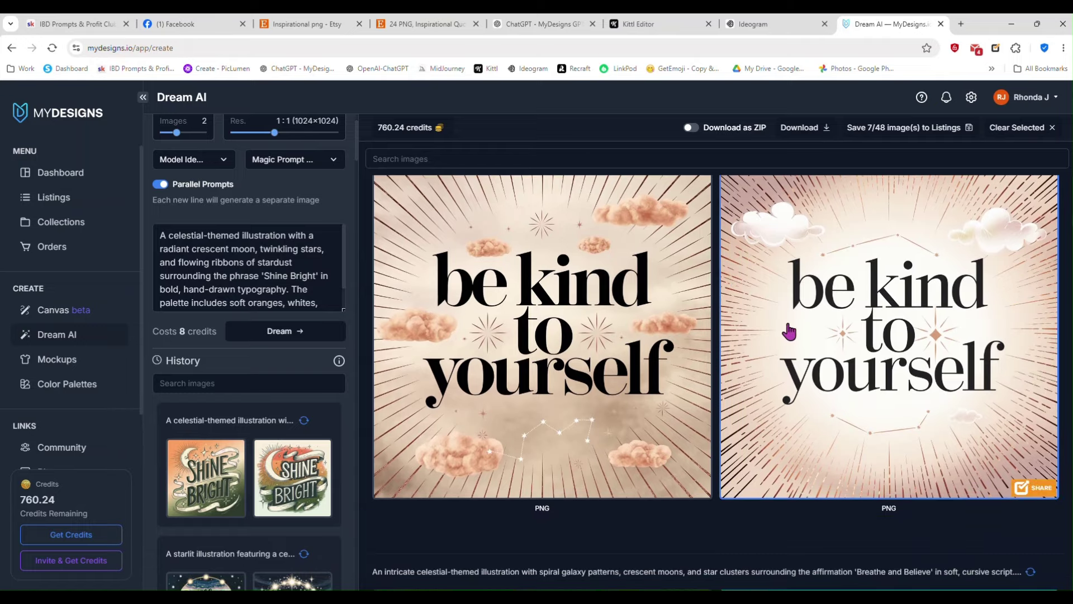
scroll(740, 337, up, 7)
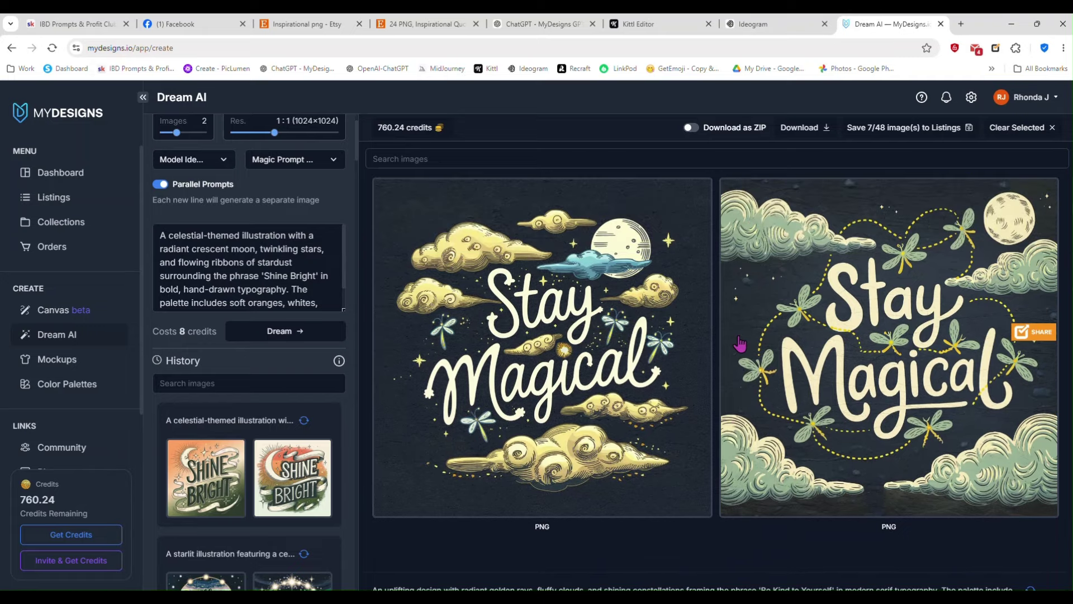
click(584, 329)
- Add the archway Follow Your Heart design and the Shine Bright design on the pale background to the selection
scroll(701, 289, up, 2)
scroll(700, 289, up, 5)
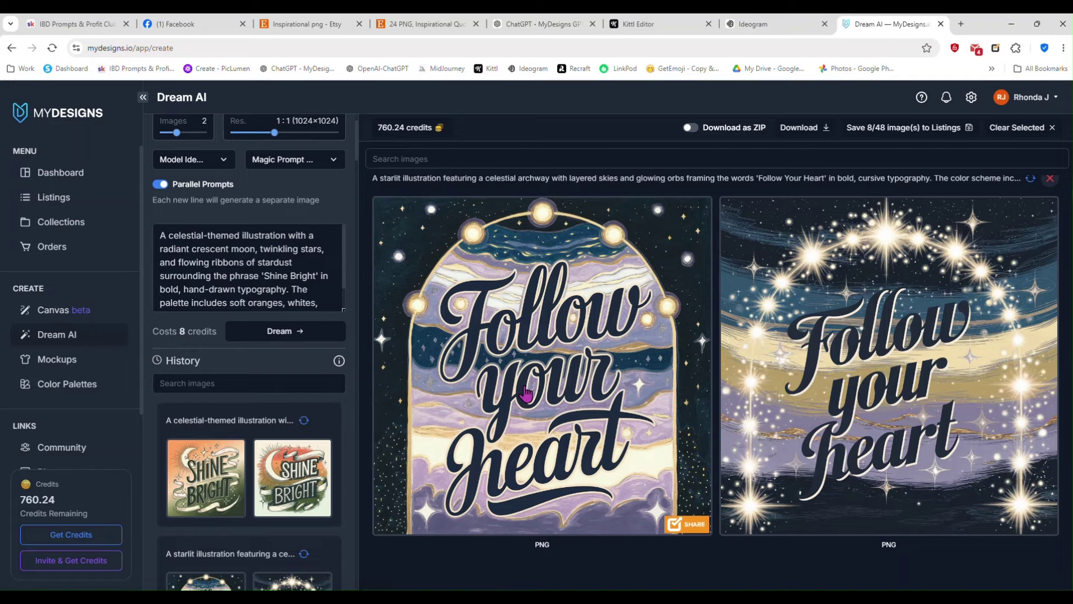
click(525, 393)
scroll(723, 358, up, 4)
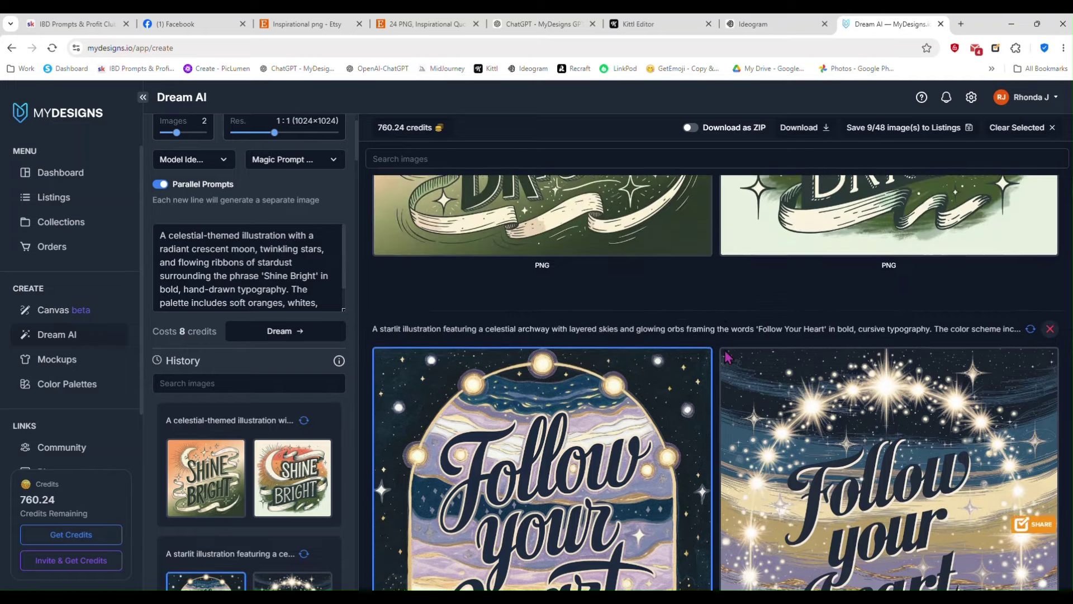
scroll(724, 358, up, 4)
scroll(725, 366, down, 1)
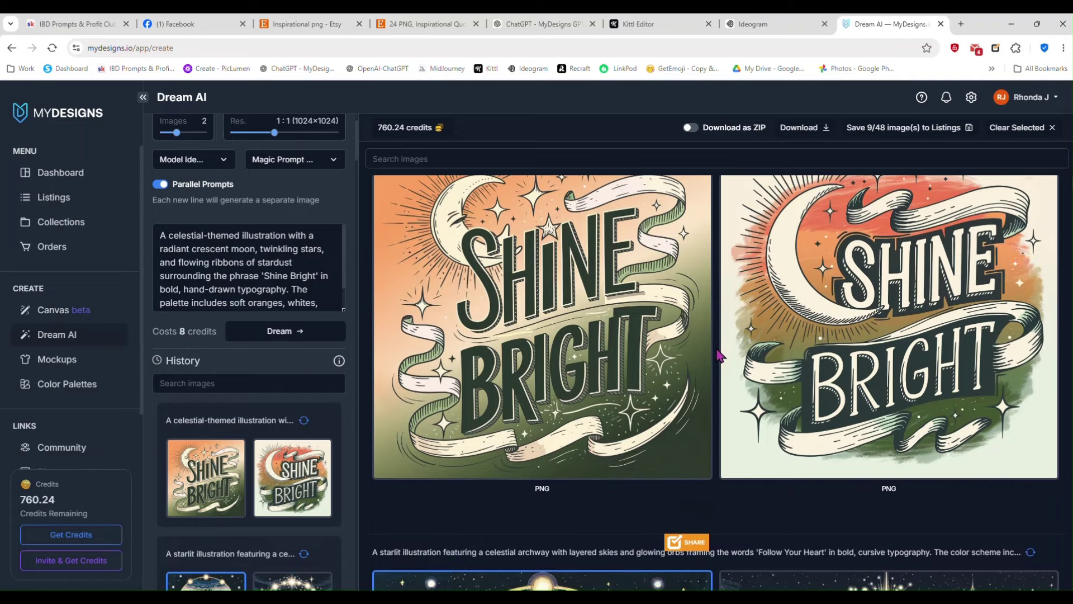
scroll(725, 369, up, 1)
scroll(724, 369, down, 1)
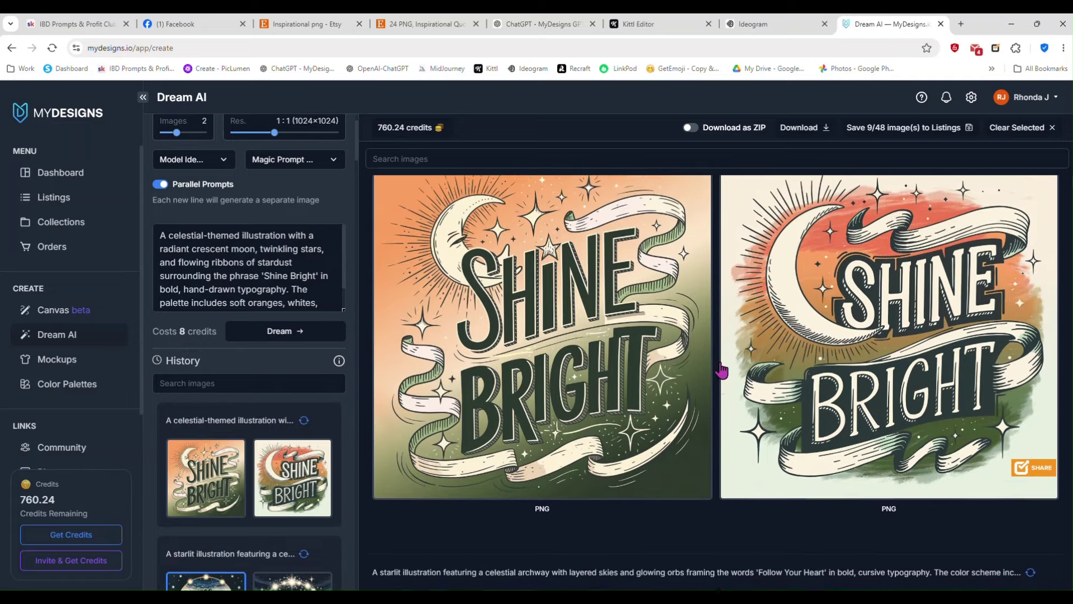
scroll(722, 370, up, 1)
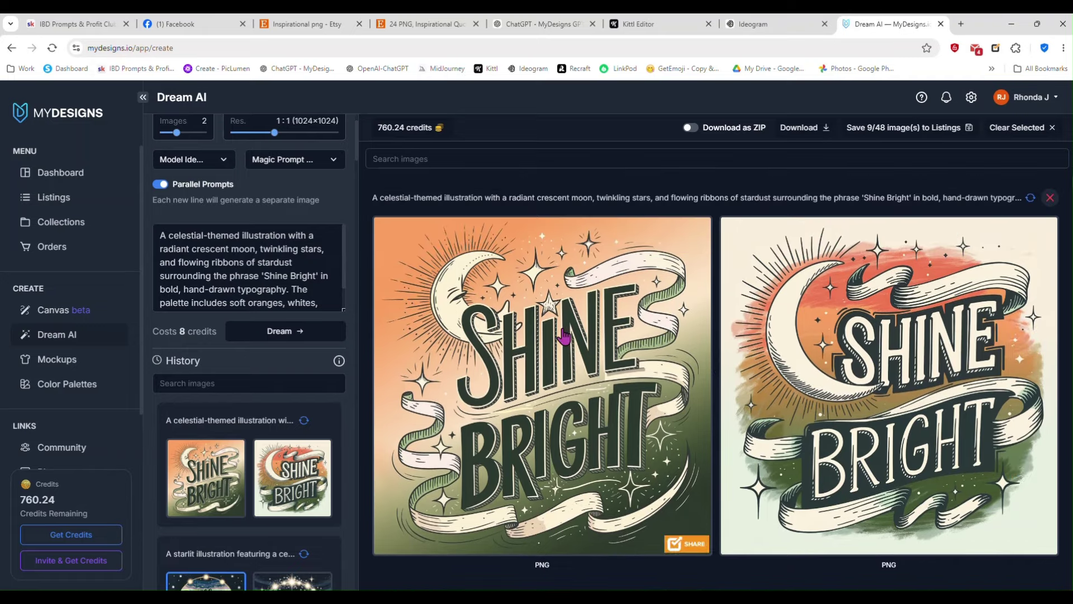
click(793, 359)
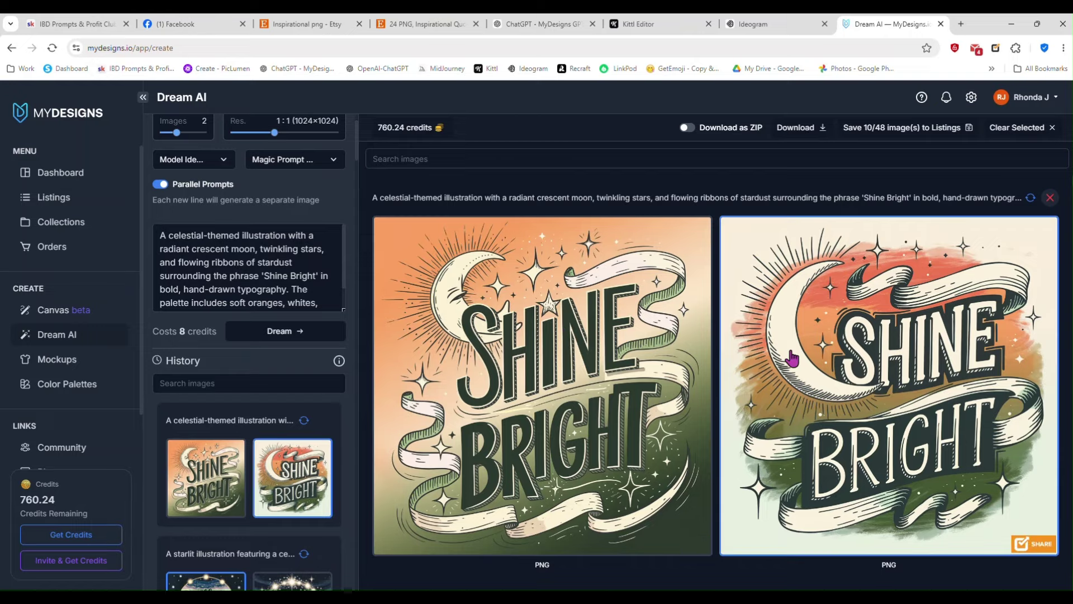
- Save the ten selected images as new listings in the Home collection, using the Upscale option and the File-1 slot
click(914, 132)
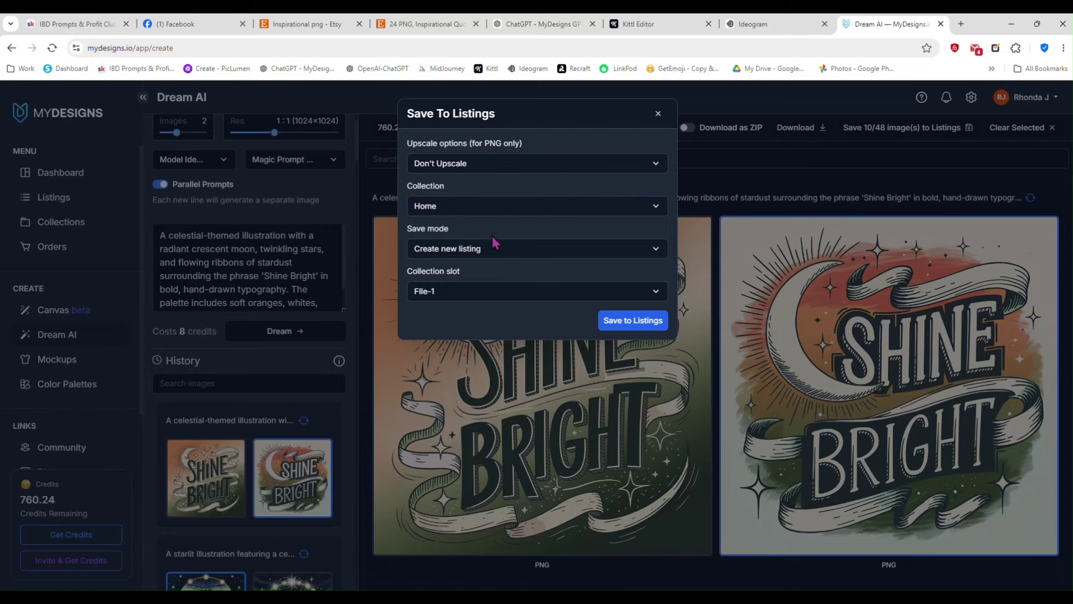
click(484, 291)
click(488, 318)
click(495, 165)
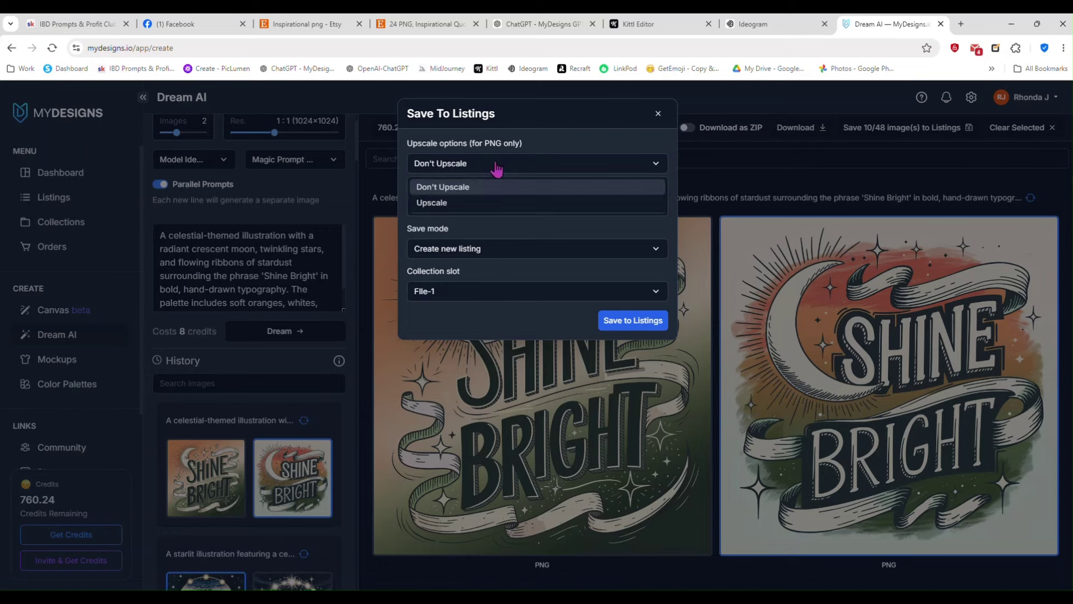
click(484, 201)
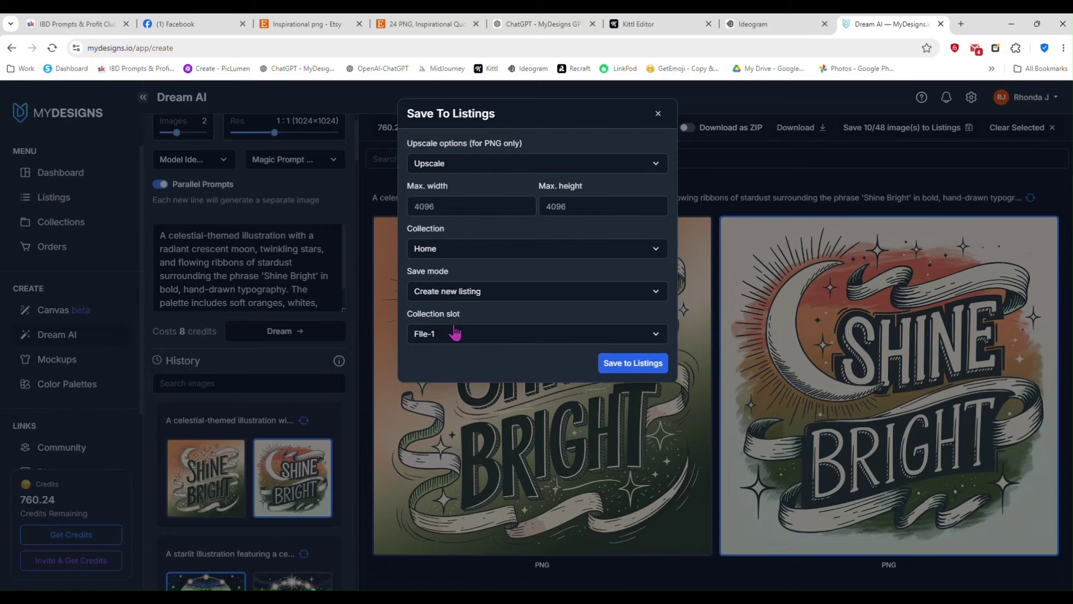
click(624, 365)
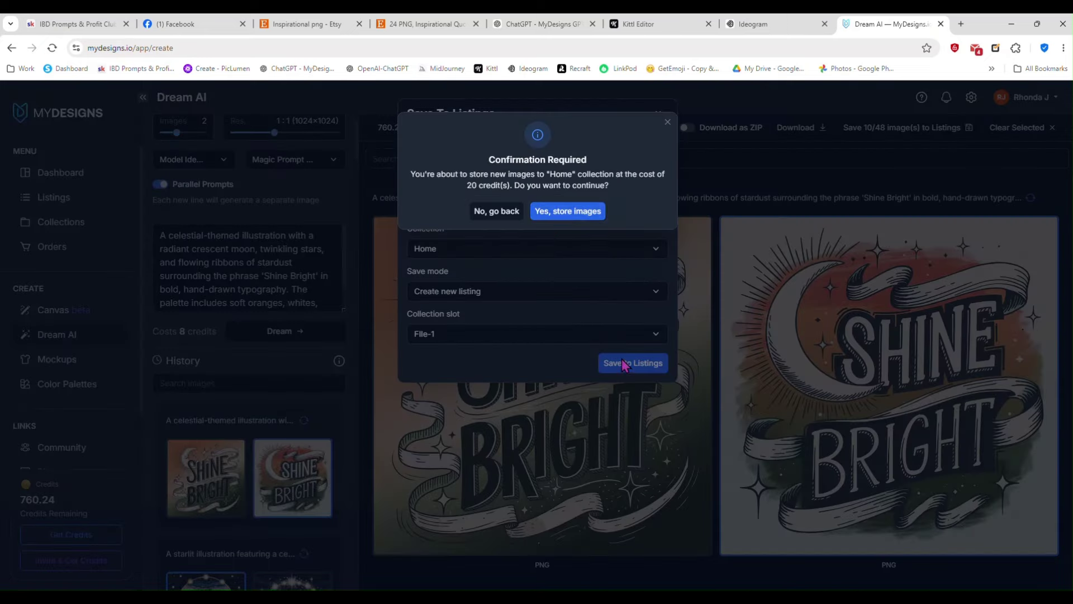
click(561, 211)
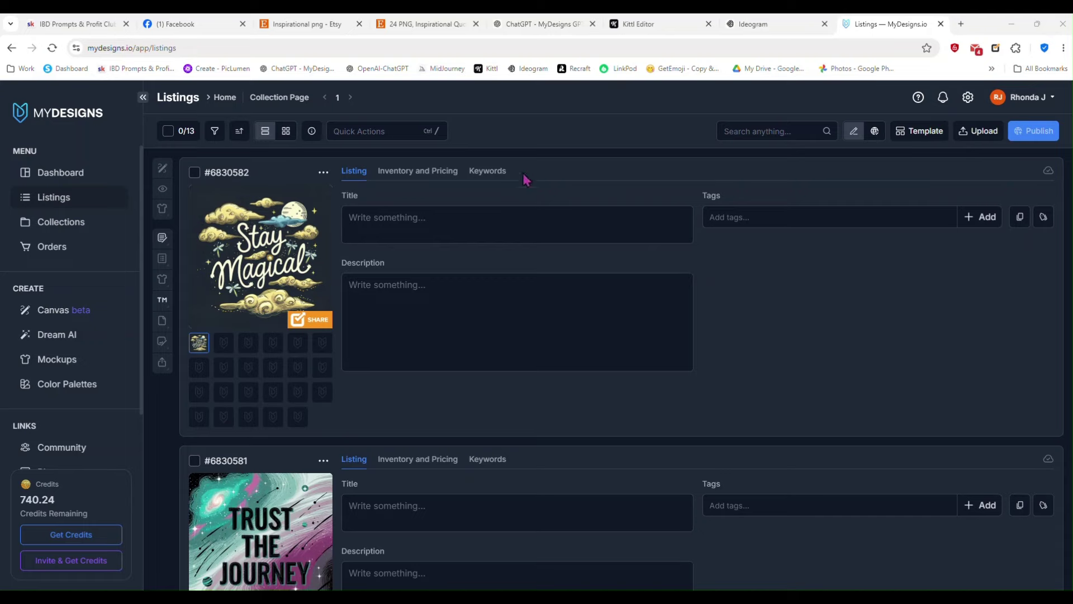
- Select the three older listings: the Thanksgiving turkey, The Unphotogenic Club, and the Pomeranian "Every meal you make" design
scroll(539, 233, down, 20)
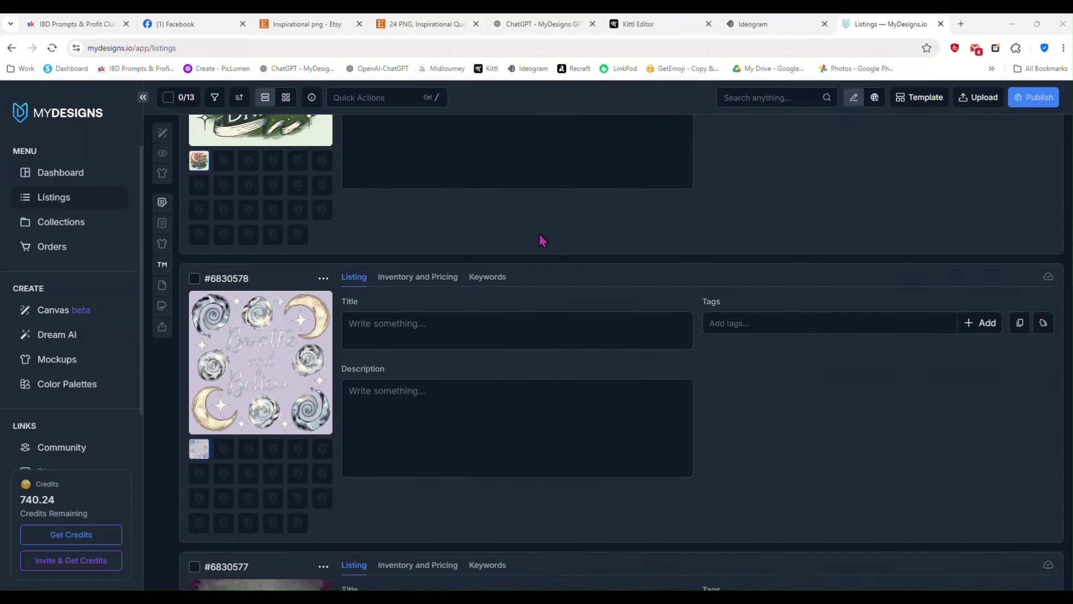
scroll(539, 235, down, 20)
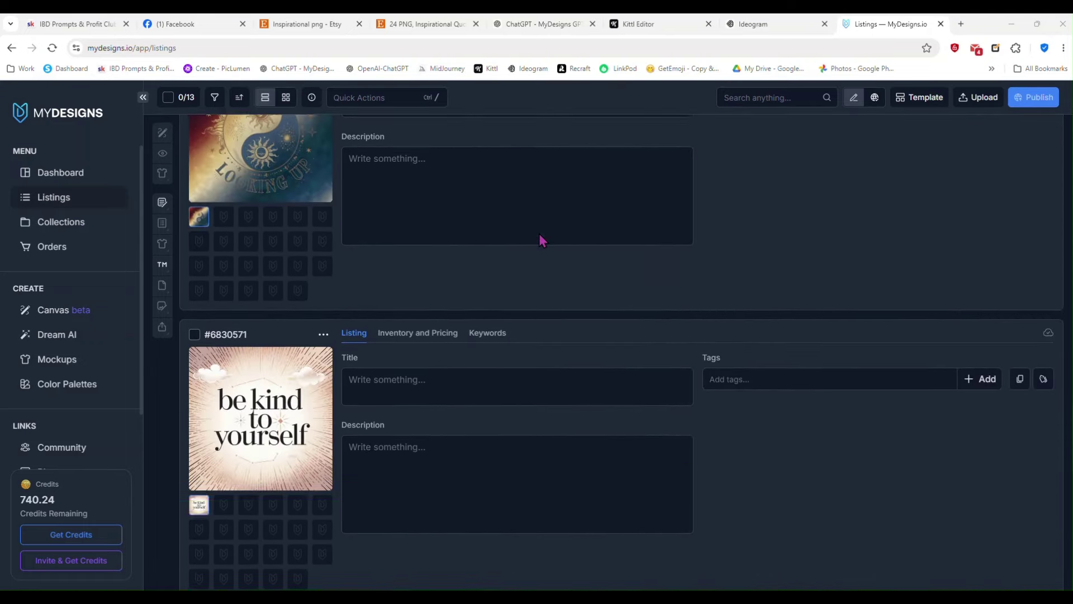
scroll(539, 234, down, 8)
click(194, 139)
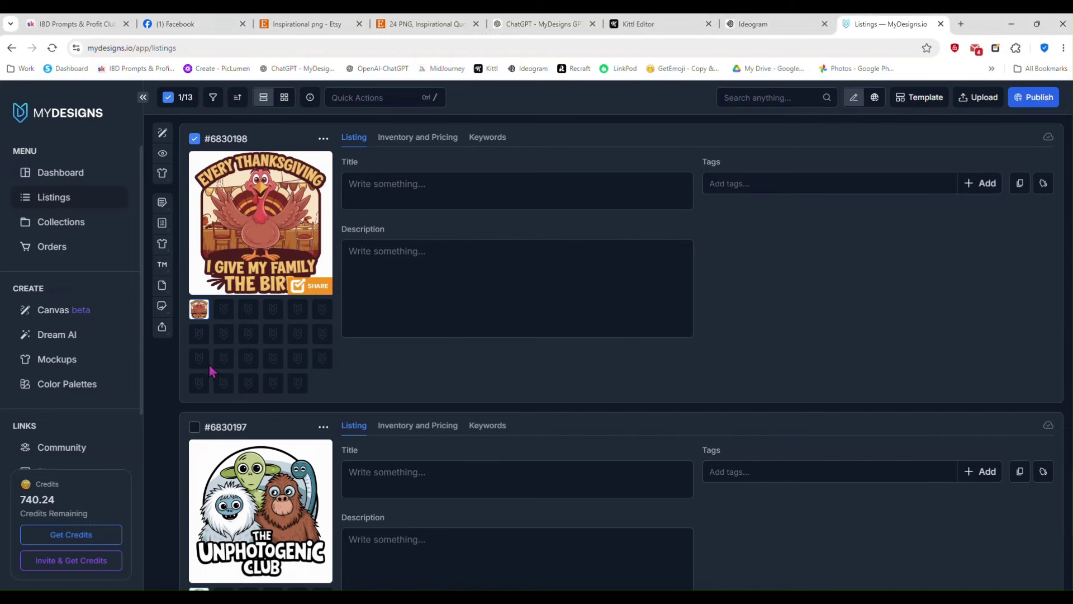
scroll(210, 369, down, 2)
click(194, 351)
scroll(197, 363, down, 1)
scroll(197, 362, down, 3)
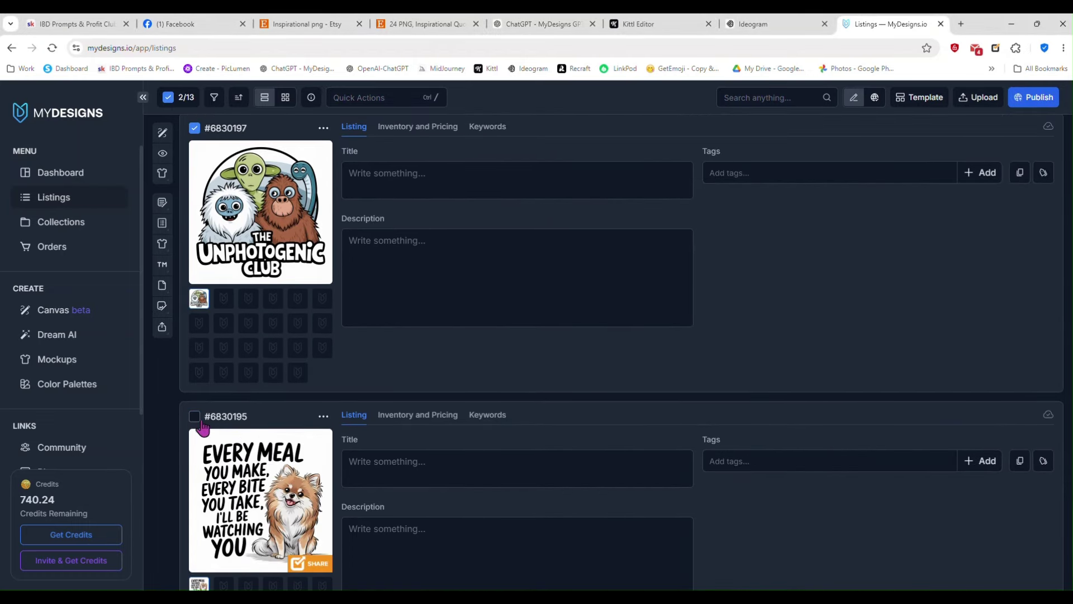
click(194, 416)
- Delete the File-1 slot files from the three selected listings
click(403, 98)
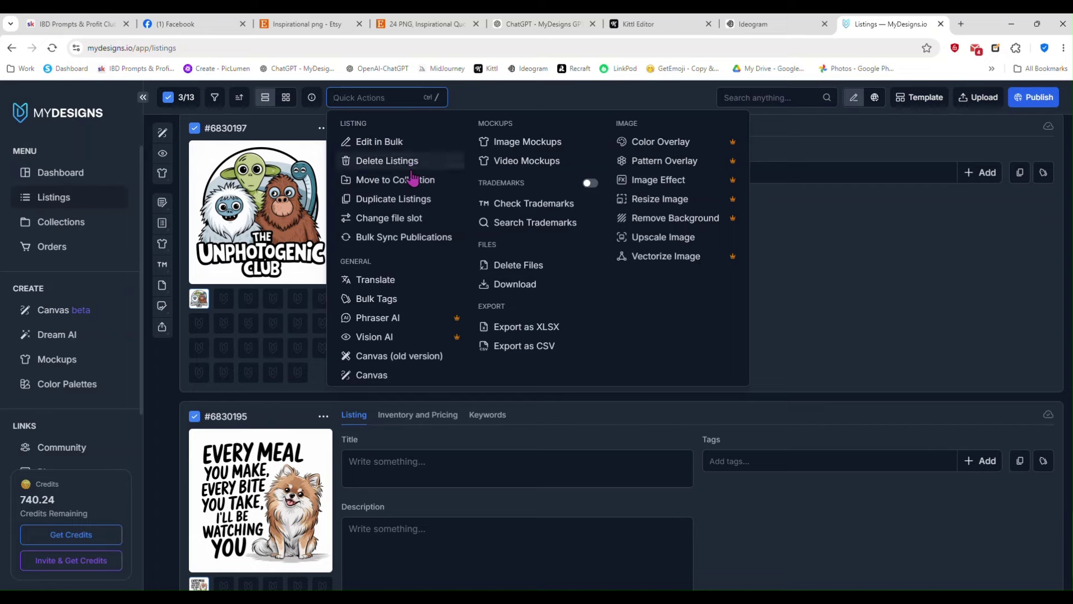
click(524, 267)
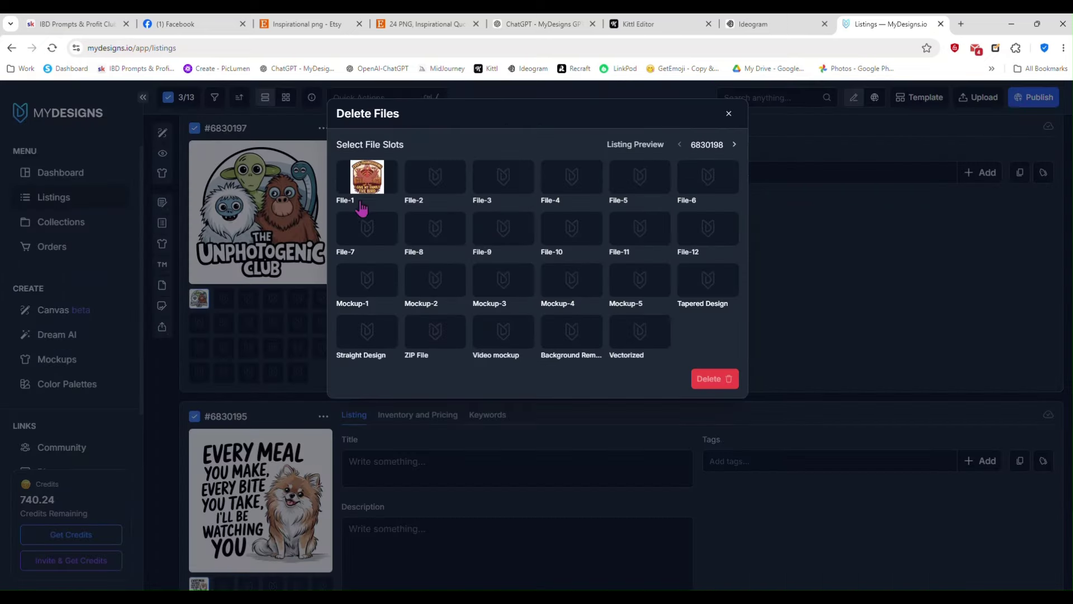
click(364, 182)
click(712, 379)
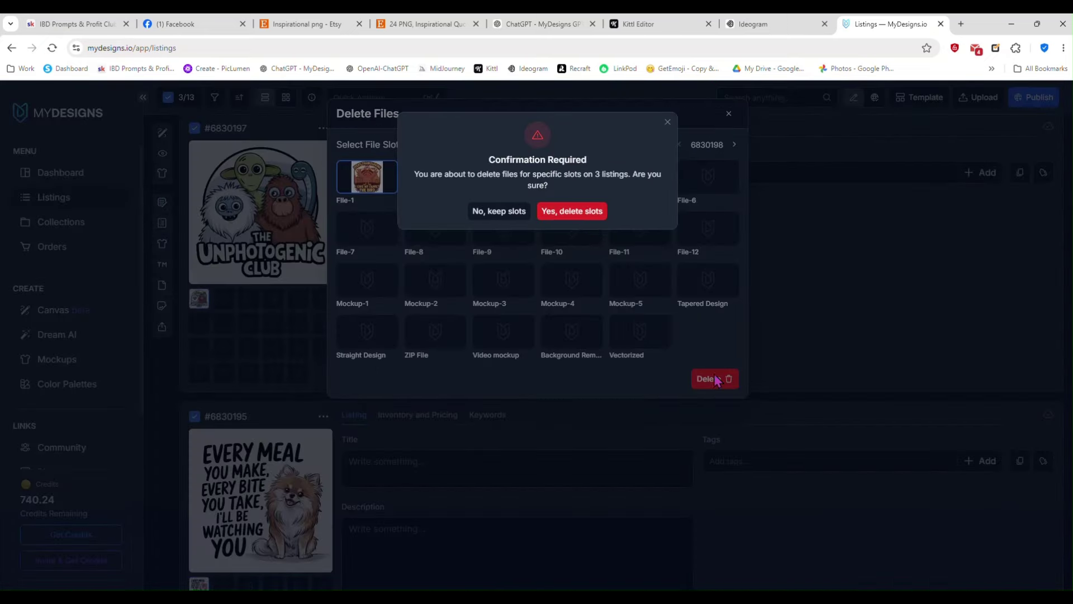
click(574, 213)
- Delete the three selected older listings themselves
scroll(344, 273, up, 3)
click(388, 98)
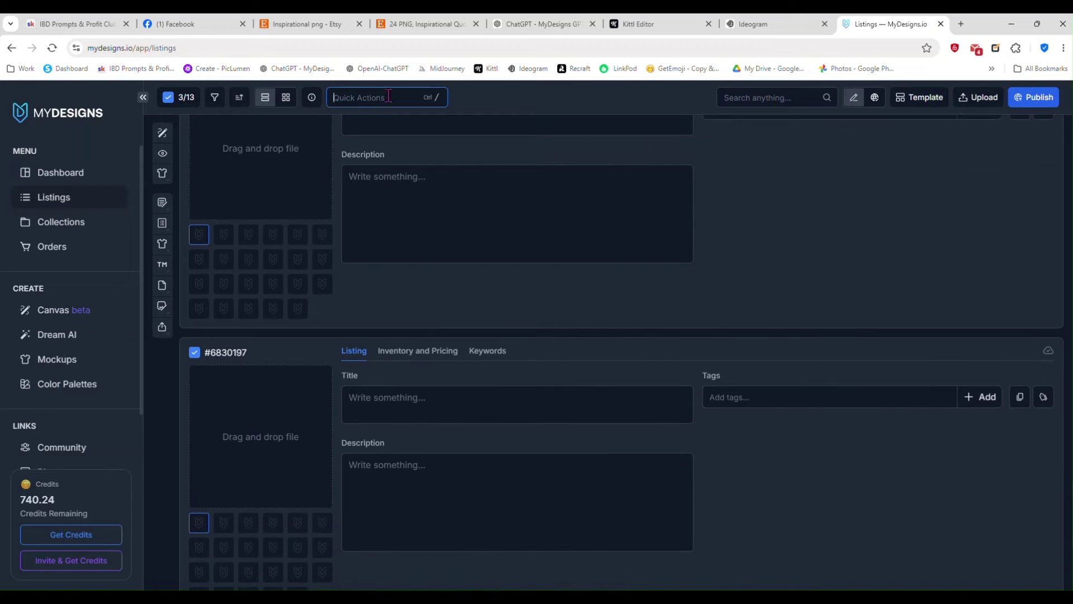
click(387, 159)
click(590, 202)
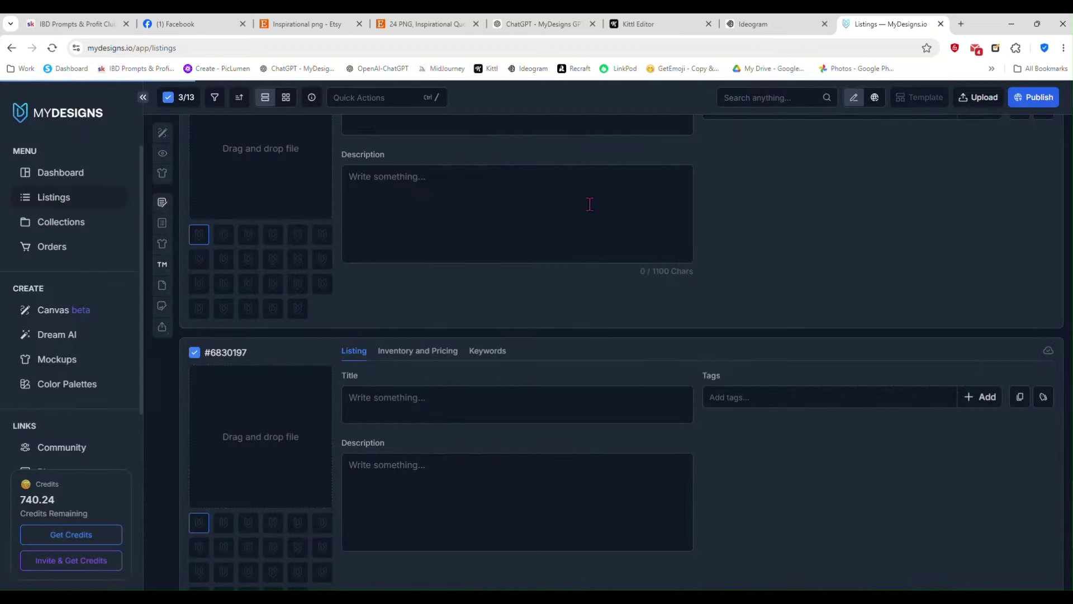
- Select all ten remaining listings and open them together in the bulk Canvas editor
scroll(309, 261, up, 15)
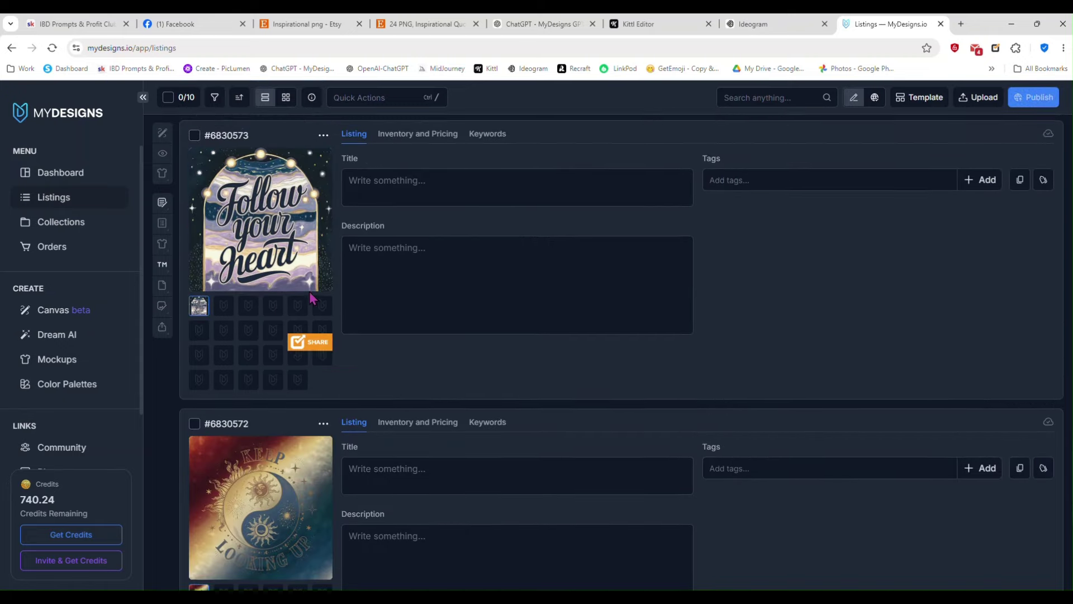
scroll(309, 256, up, 20)
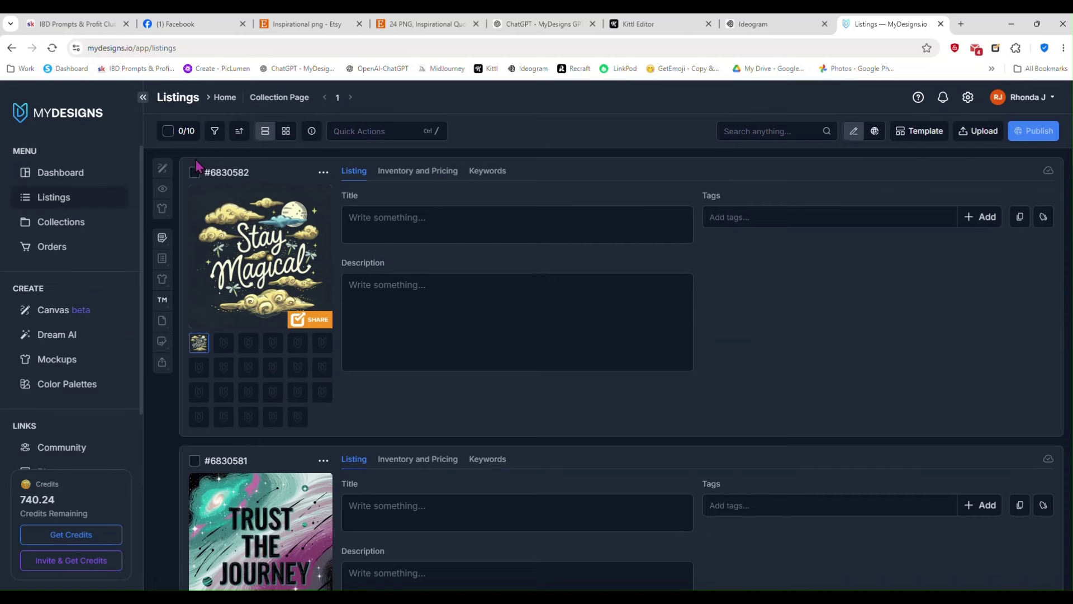
click(168, 131)
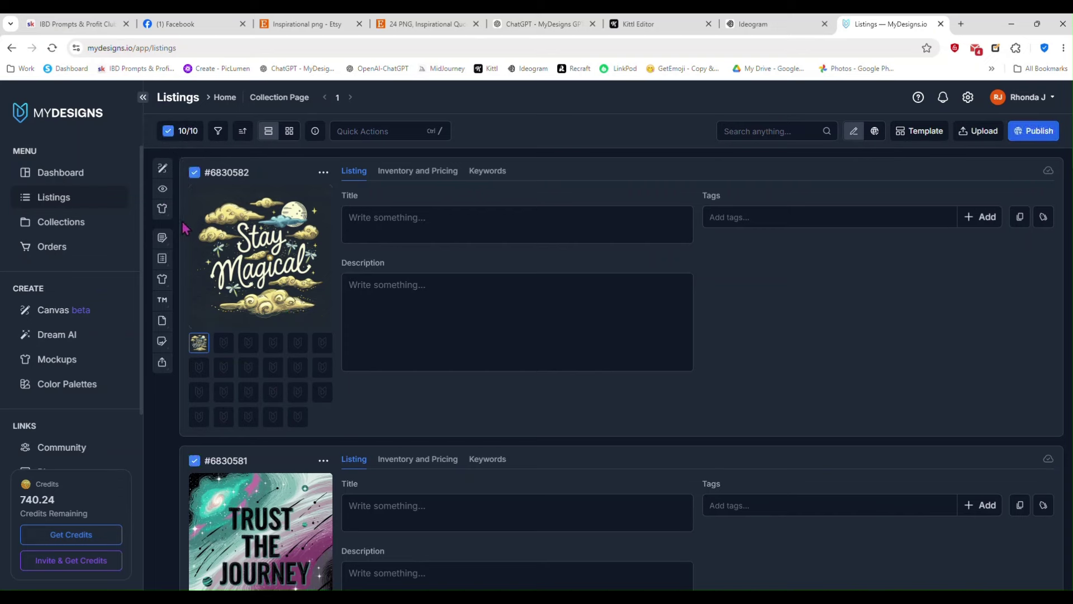
click(402, 130)
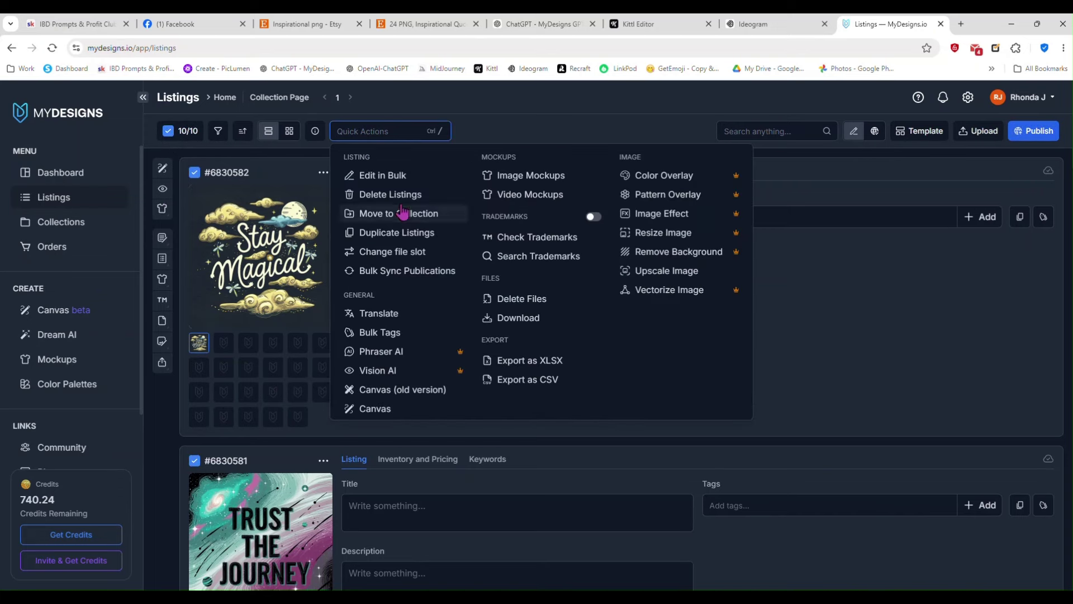
click(385, 412)
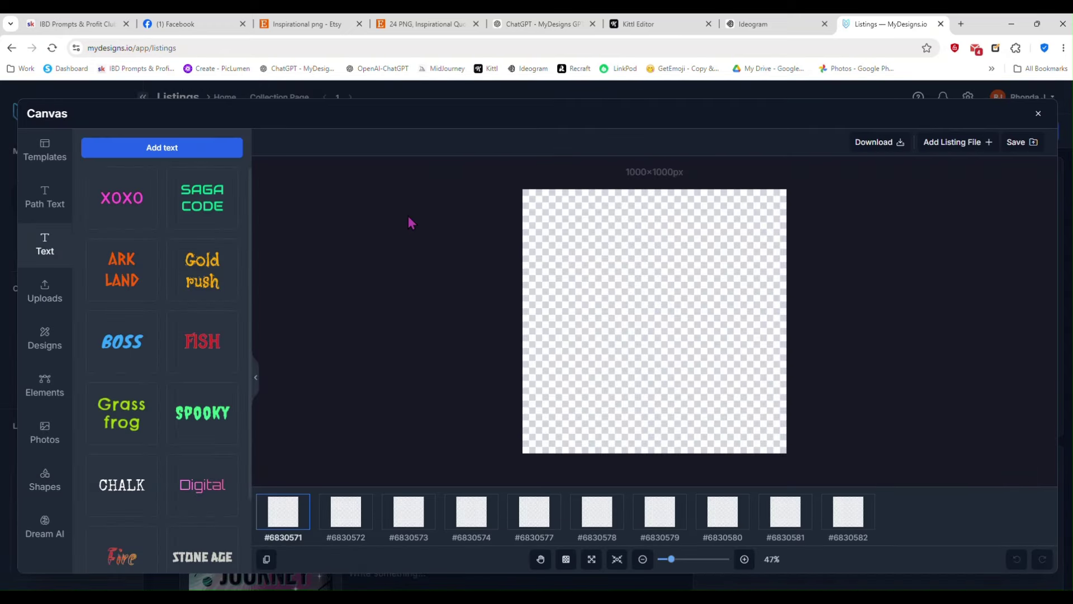
- Create a custom-size canvas template 2790 px wide and 2460 px high
click(41, 162)
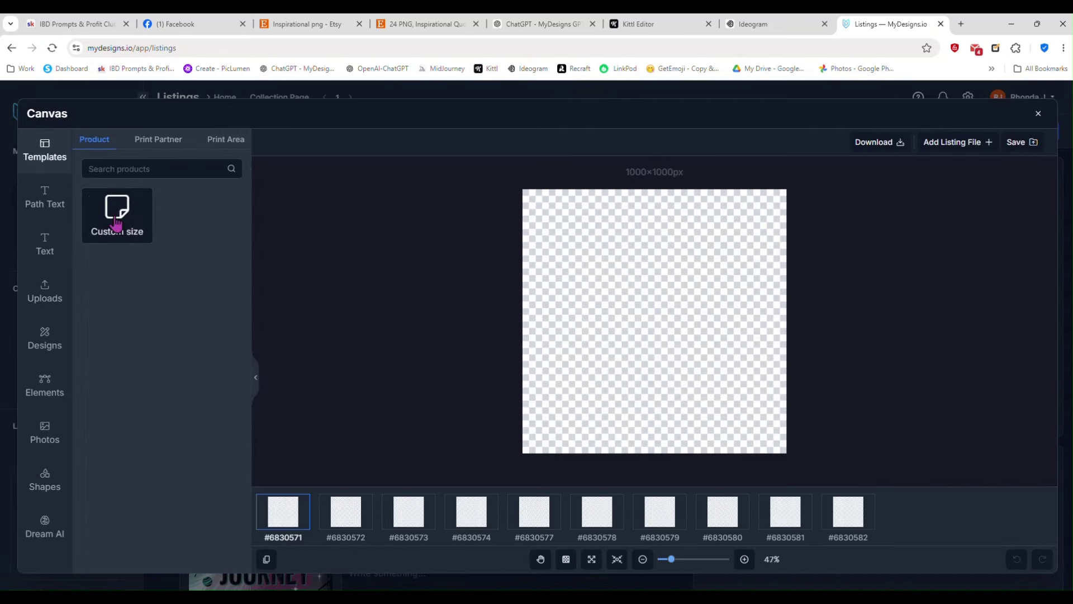
click(113, 226)
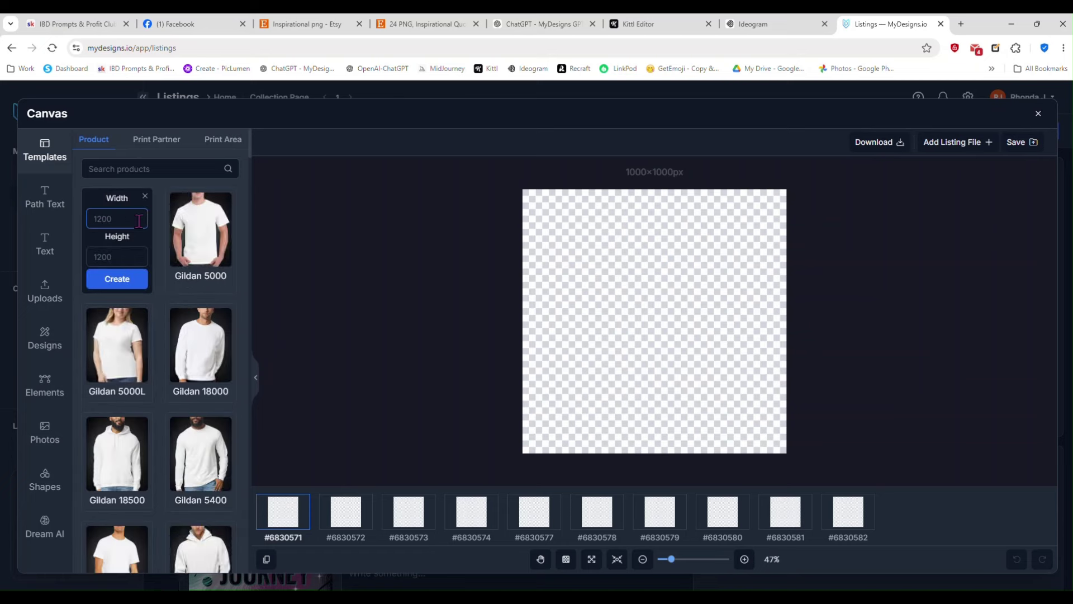
click(141, 256)
text(2460)
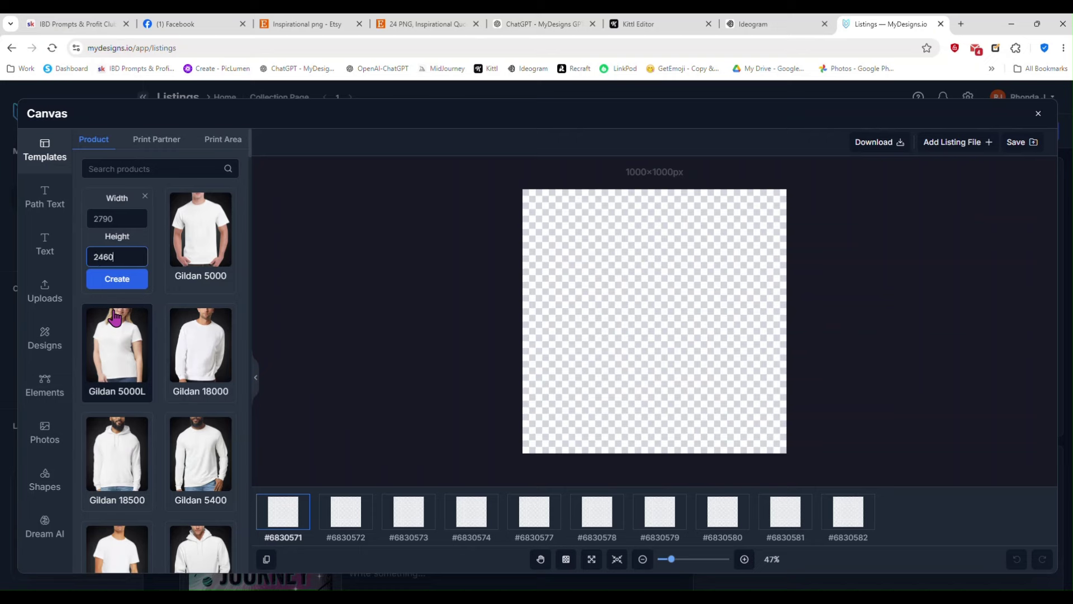
click(117, 278)
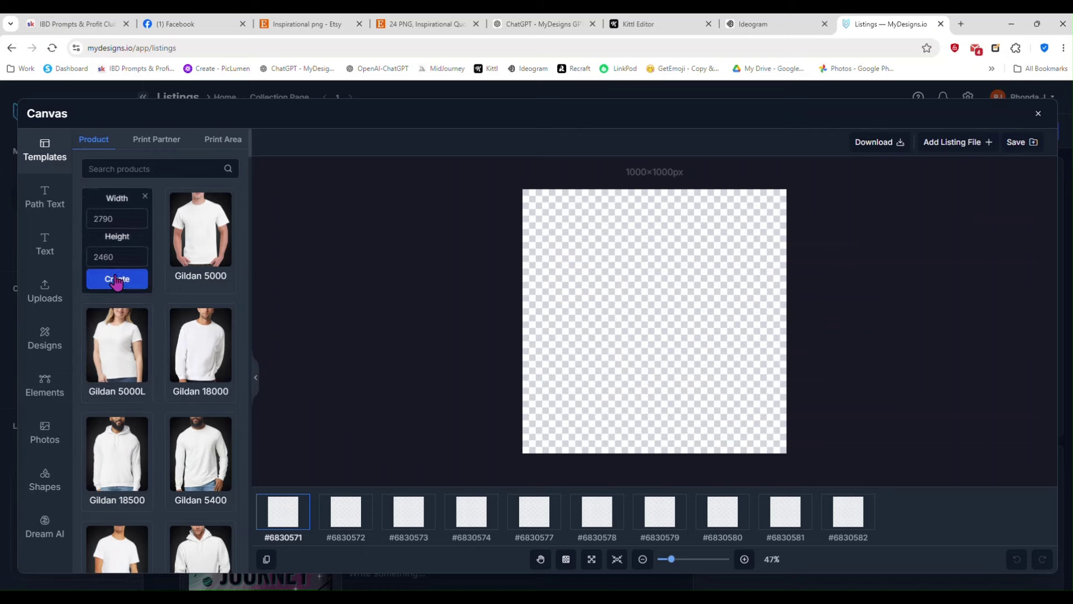
- Place the File-1 Be Kind to Yourself design on the artboard and stretch its left side to about the artboard's left edge
click(33, 342)
click(126, 212)
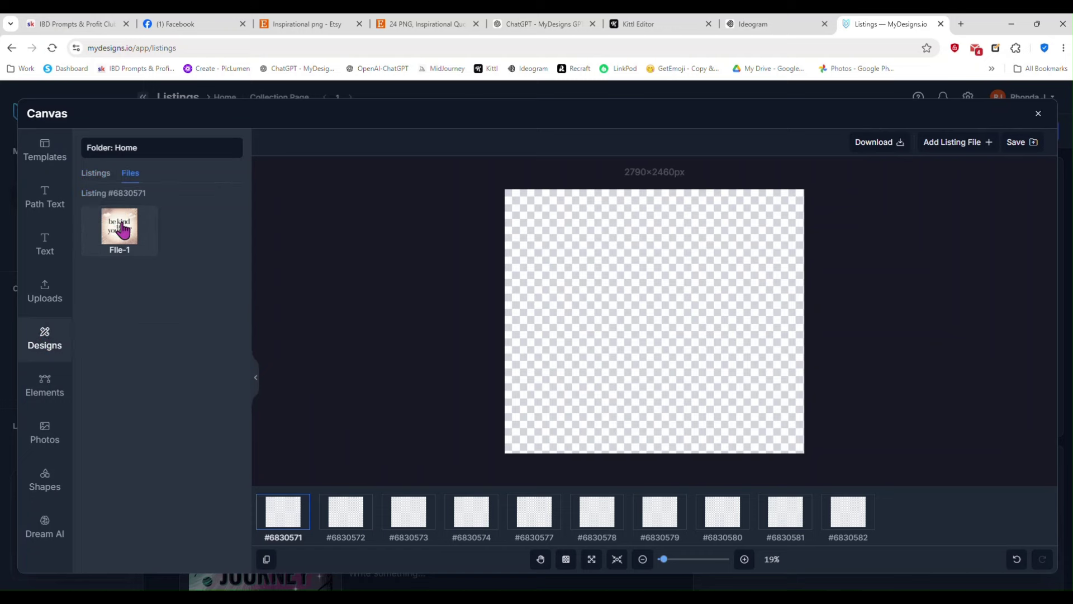
click(122, 223)
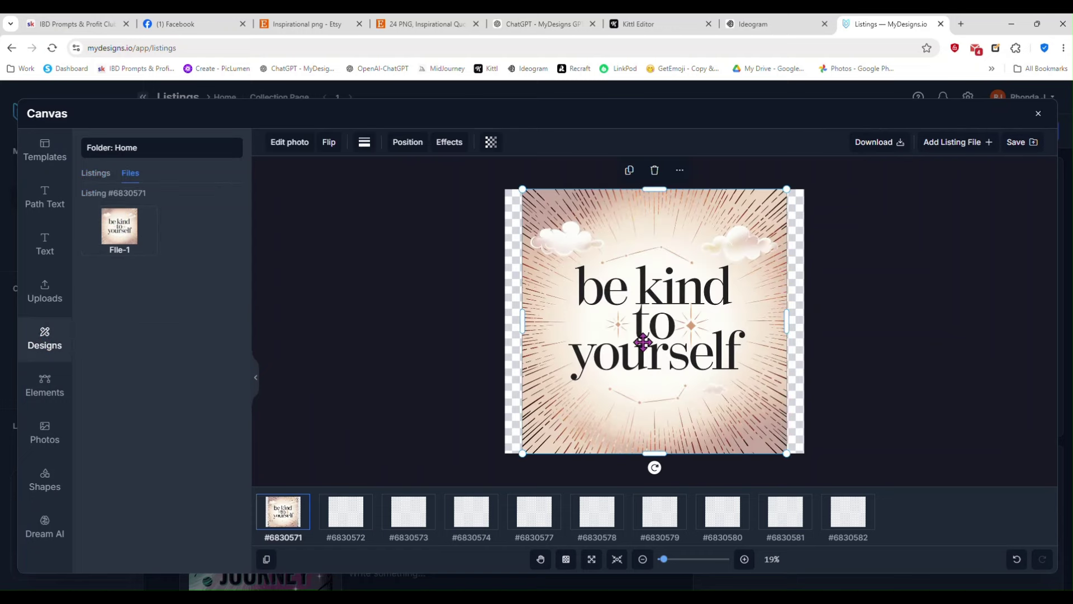
drag(520, 319, 505, 318)
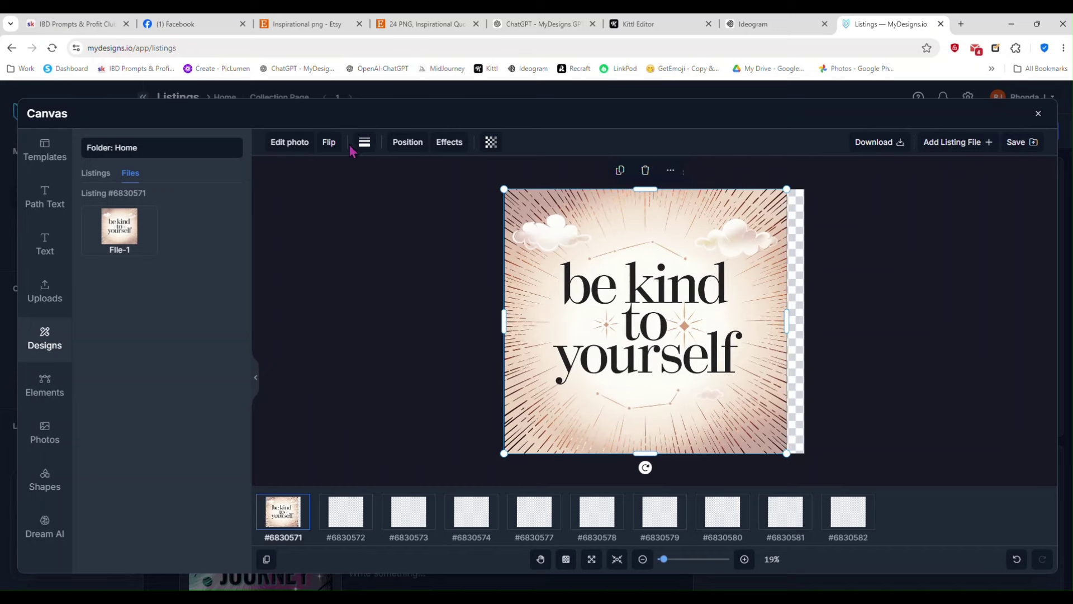
- Fit the Be Kind to Yourself design to the artboard width and apply the design layer to all the other listings' canvases
click(417, 147)
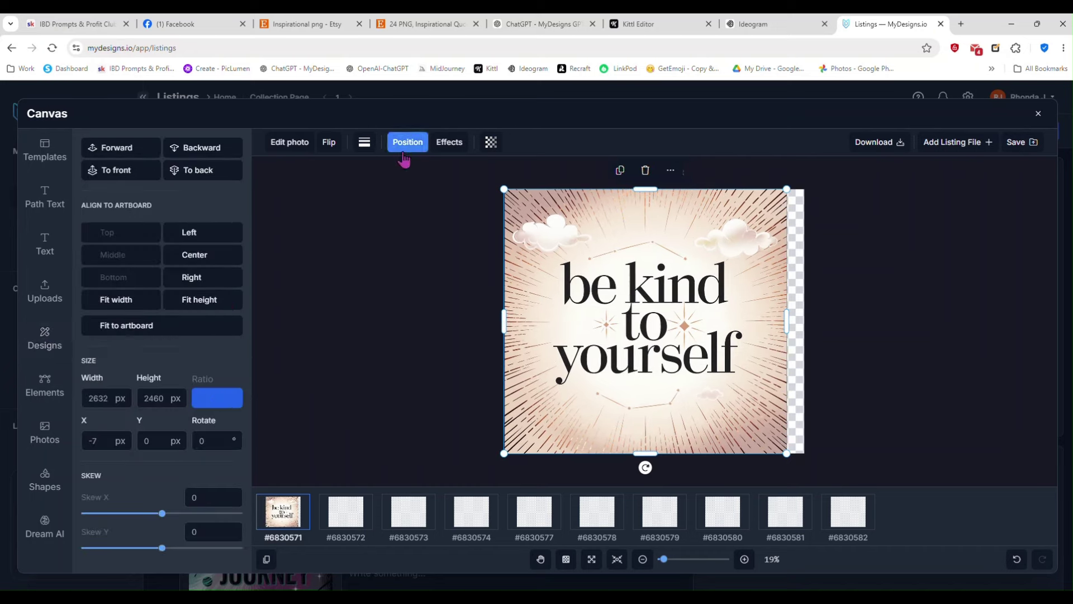
click(128, 300)
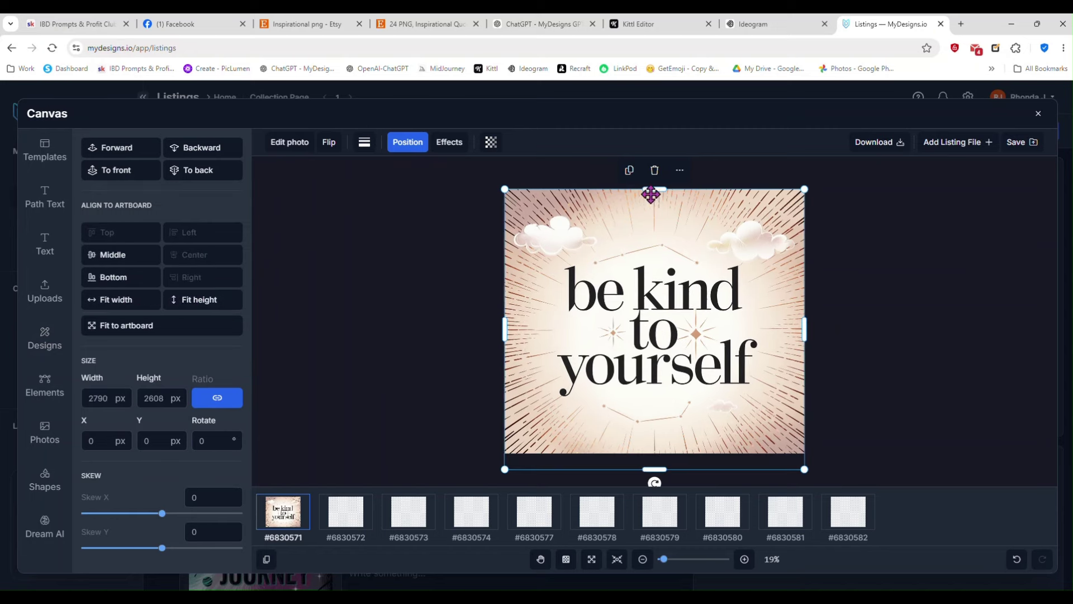
click(679, 170)
click(693, 197)
- Centre the Follow Your Heart and Find Your Light designs vertically on their artboards, at Y -165 px
click(364, 512)
click(407, 519)
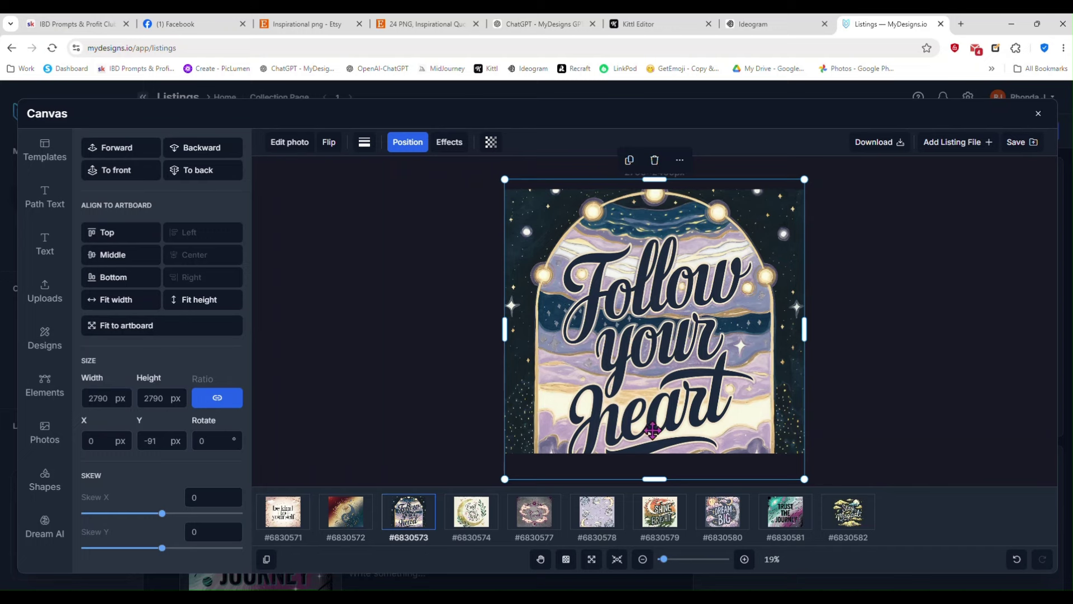
drag(657, 445, 662, 413)
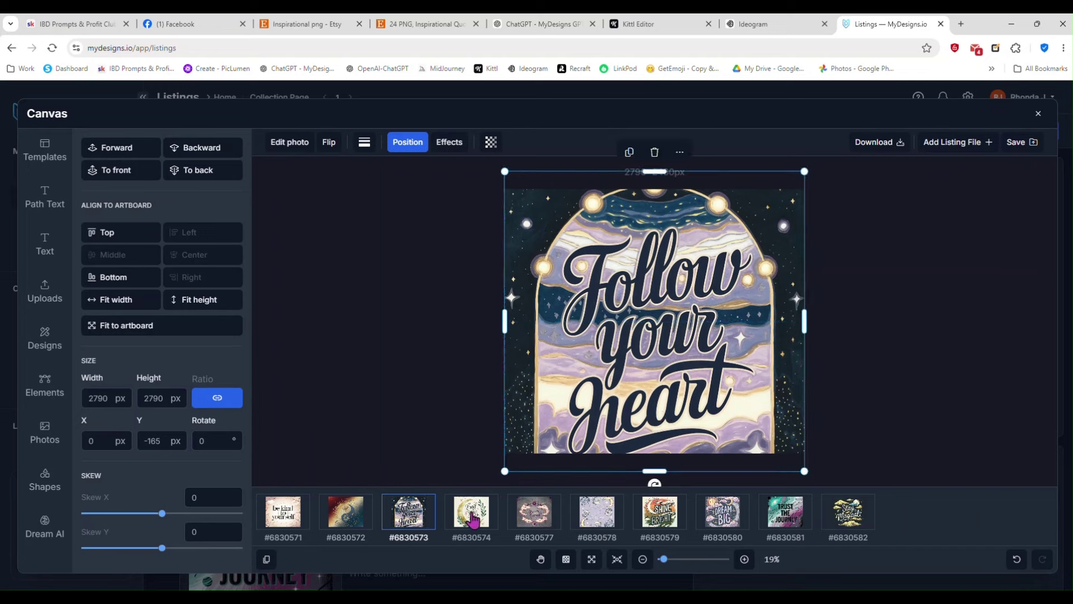
click(469, 522)
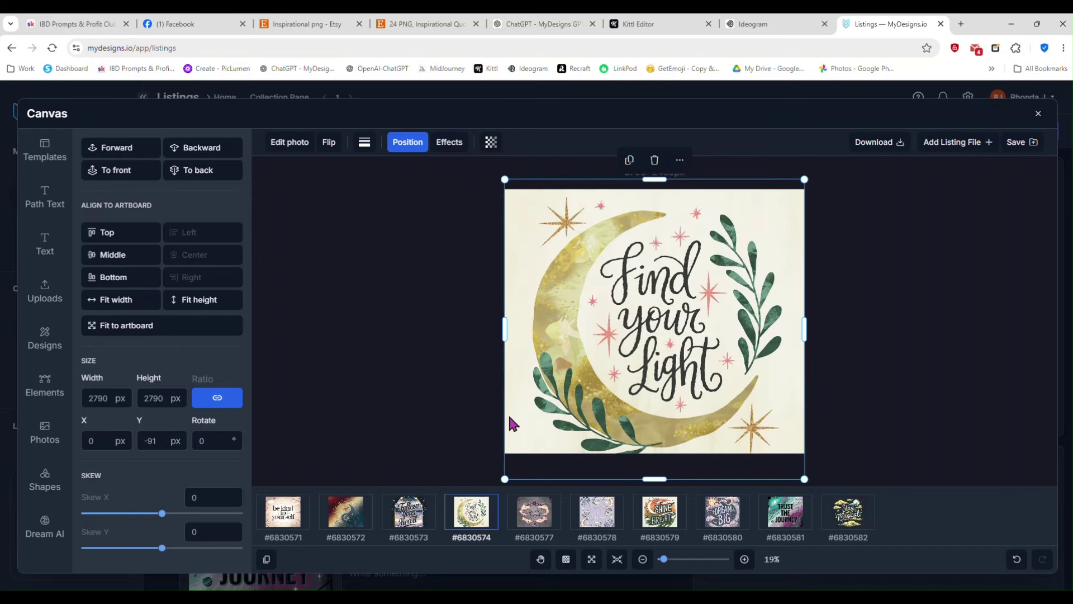
drag(606, 372, 606, 361)
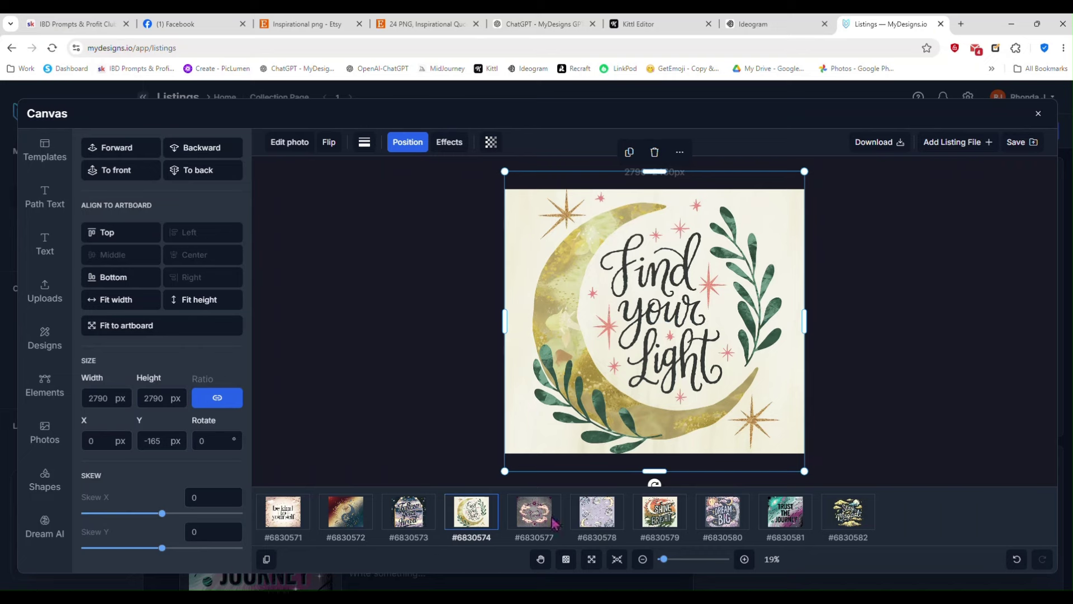
- Go through the You Are Enough and Breathe and Believe canvases, and centre the Shine Bright design vertically at Y -165 px
click(531, 522)
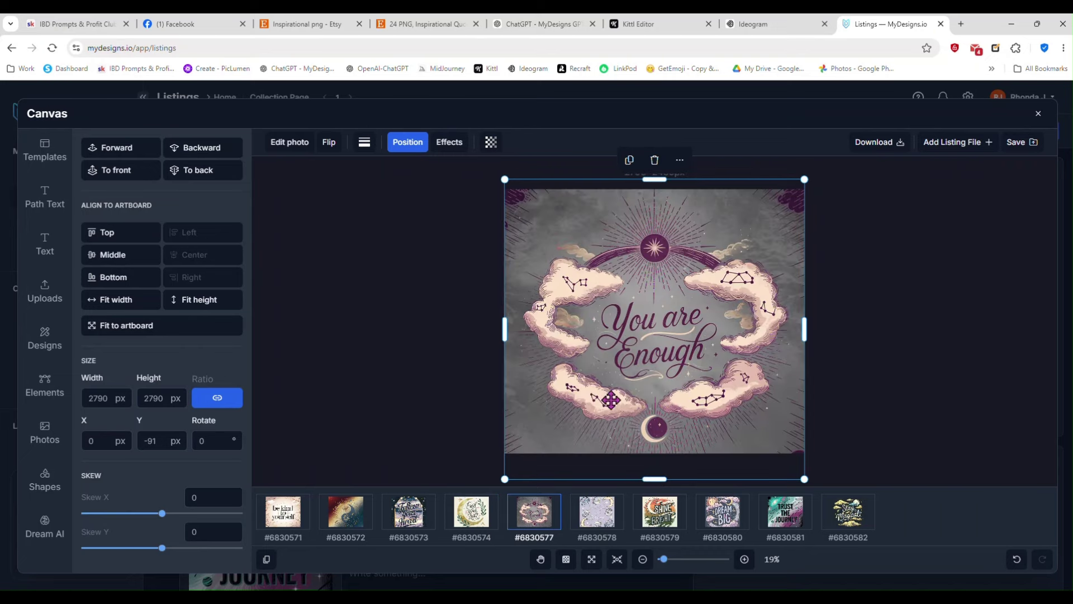
click(621, 512)
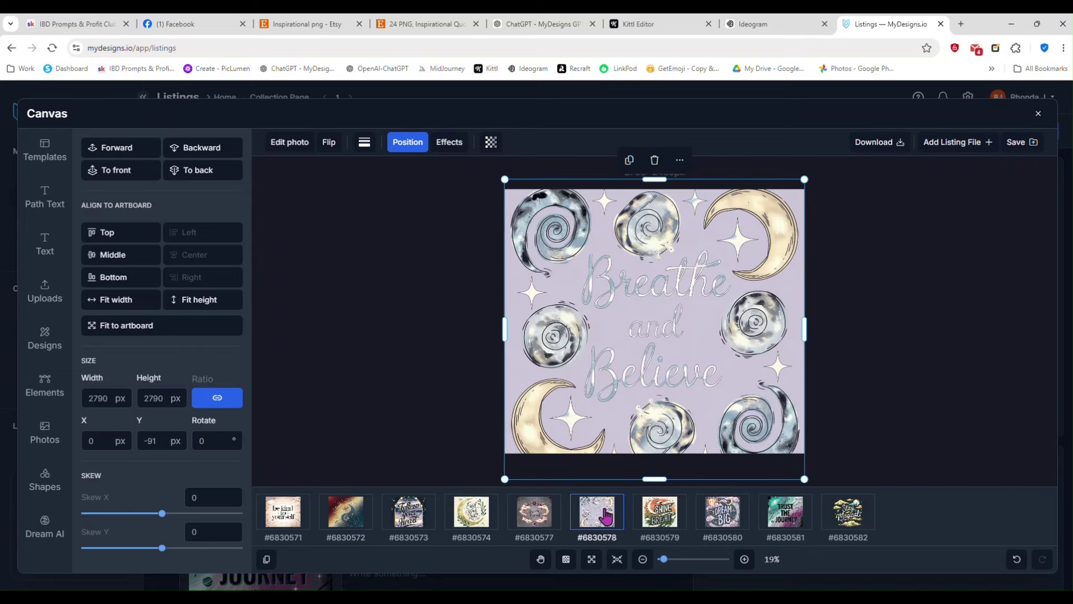
click(655, 519)
drag(654, 410, 653, 390)
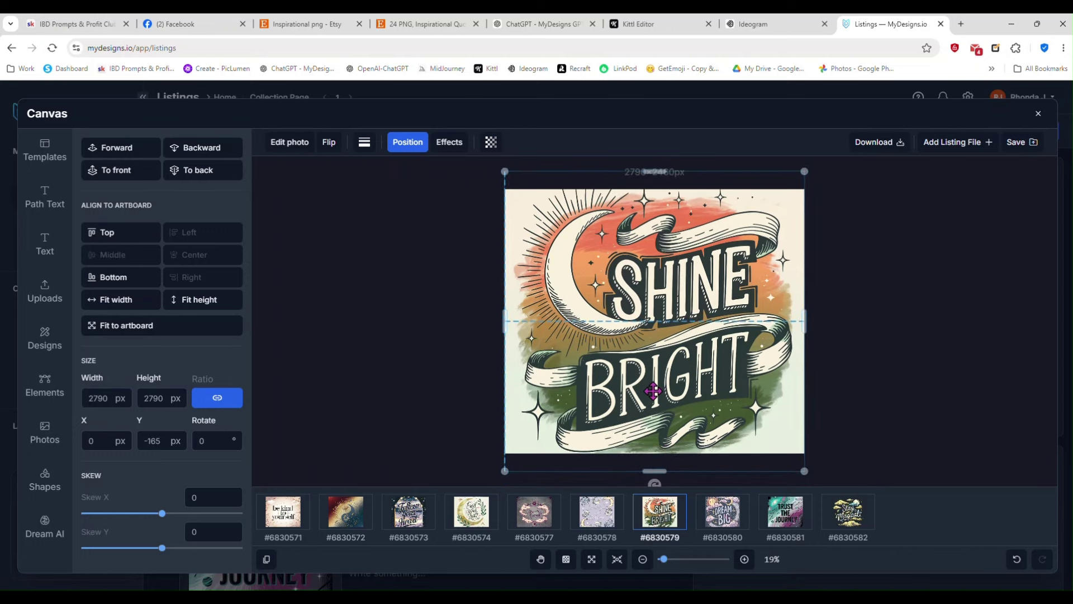
- Move the Dream Big design slightly up and centre the Stay Magical design vertically on its artboard at Y -165 px
click(722, 512)
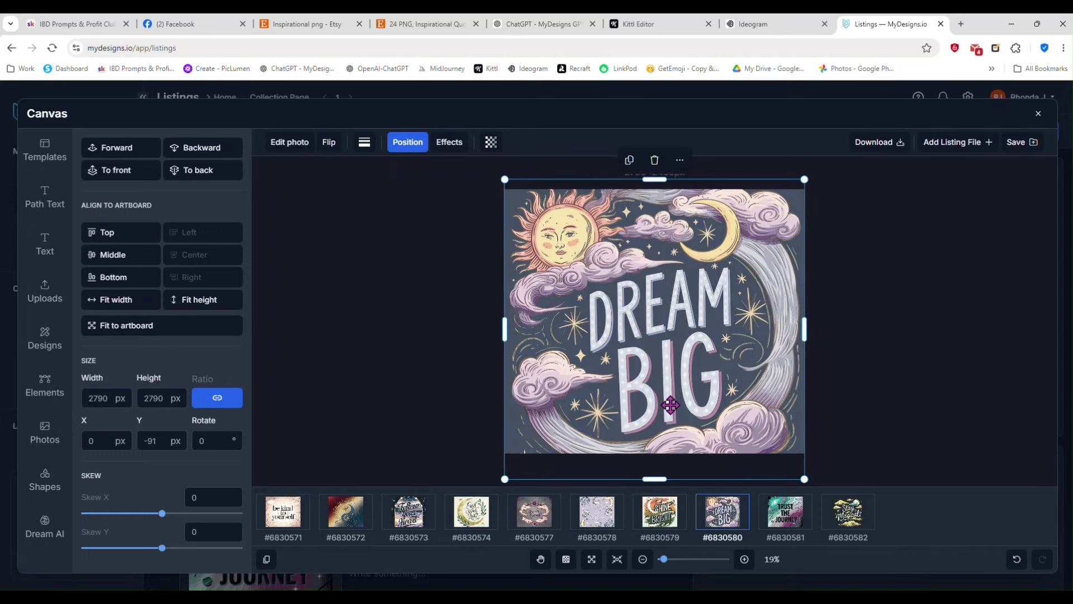
drag(671, 404, 669, 397)
click(785, 512)
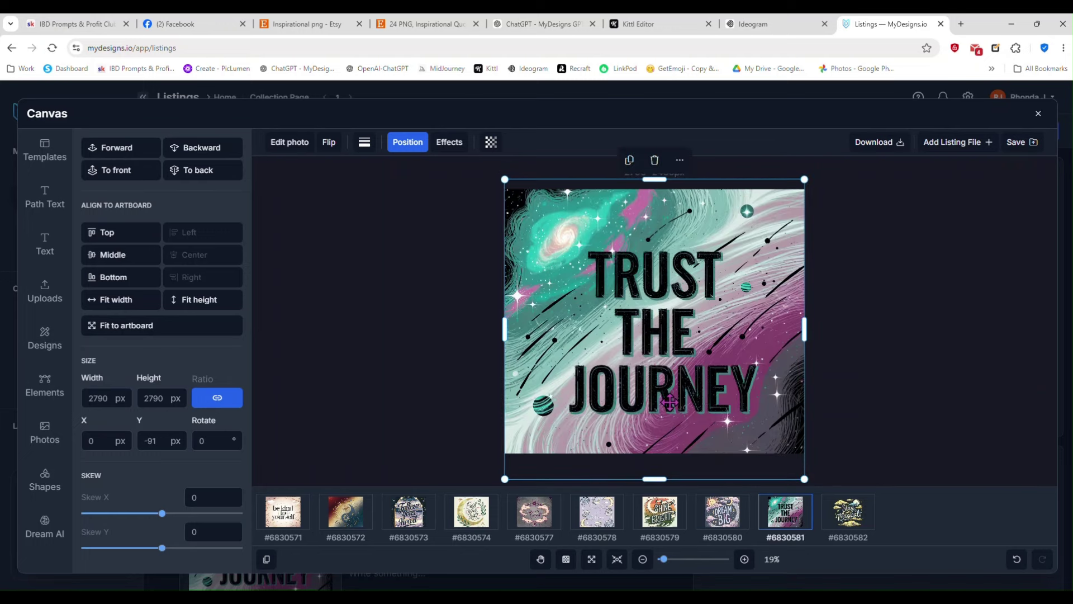
click(844, 520)
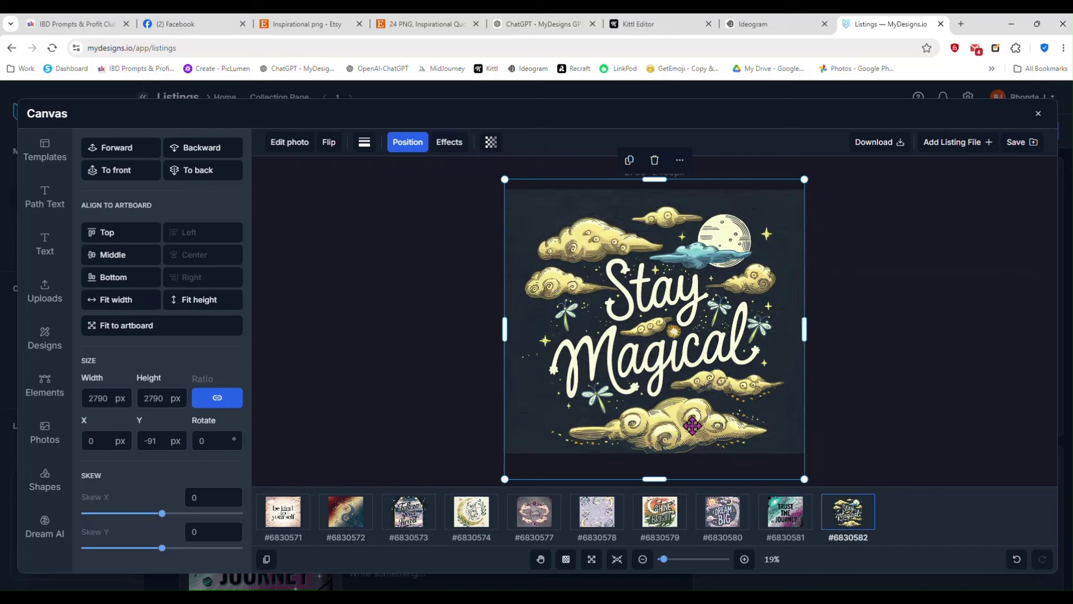
drag(688, 426, 688, 422)
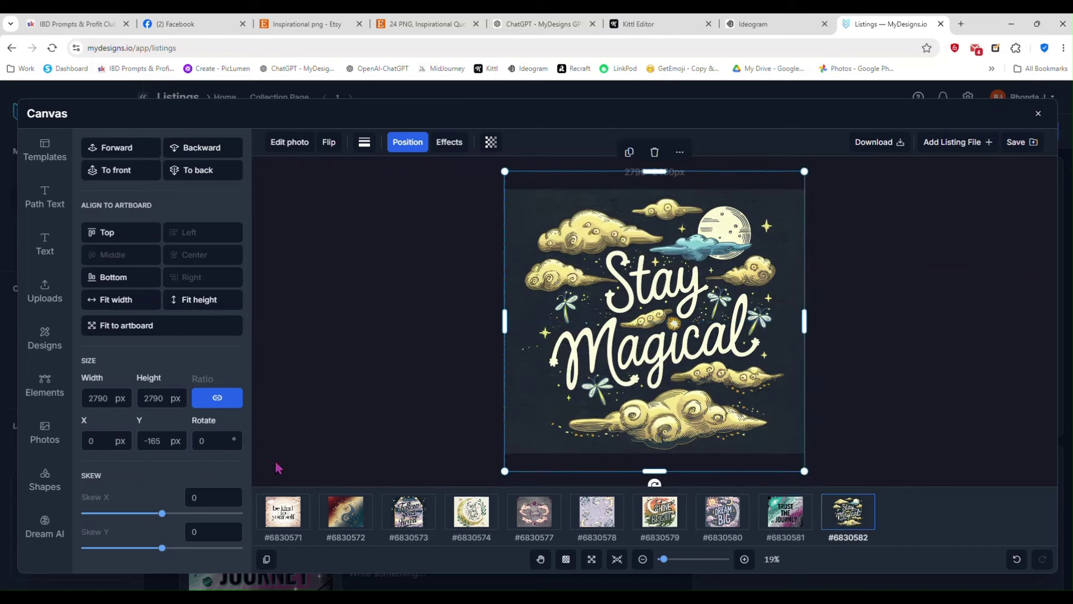
- Move the Keep Looking Up design up on its artboard to Y -196 px
click(279, 519)
click(348, 523)
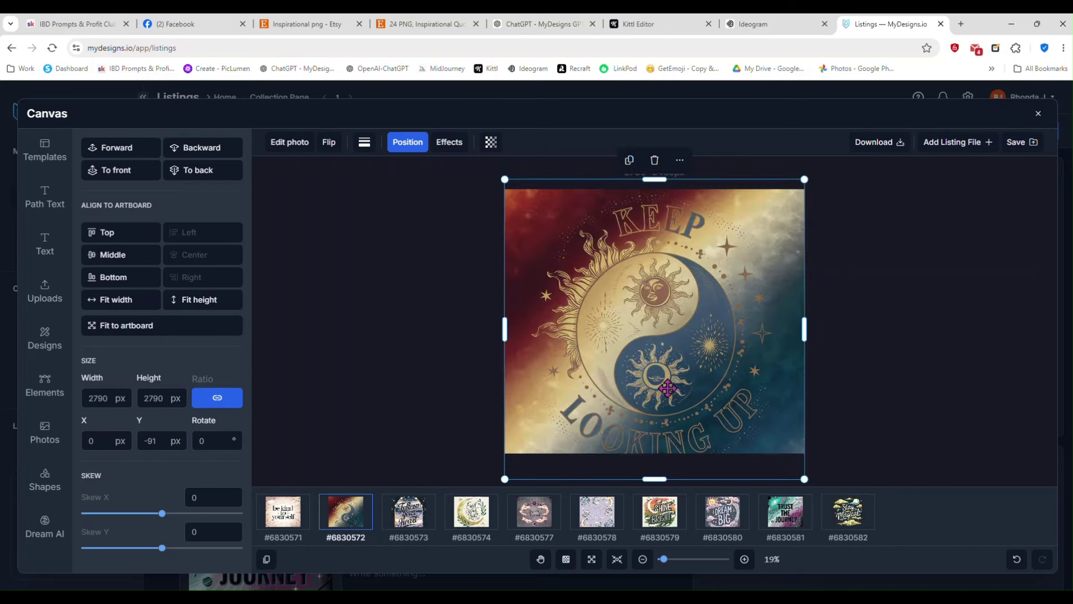
drag(666, 402, 667, 393)
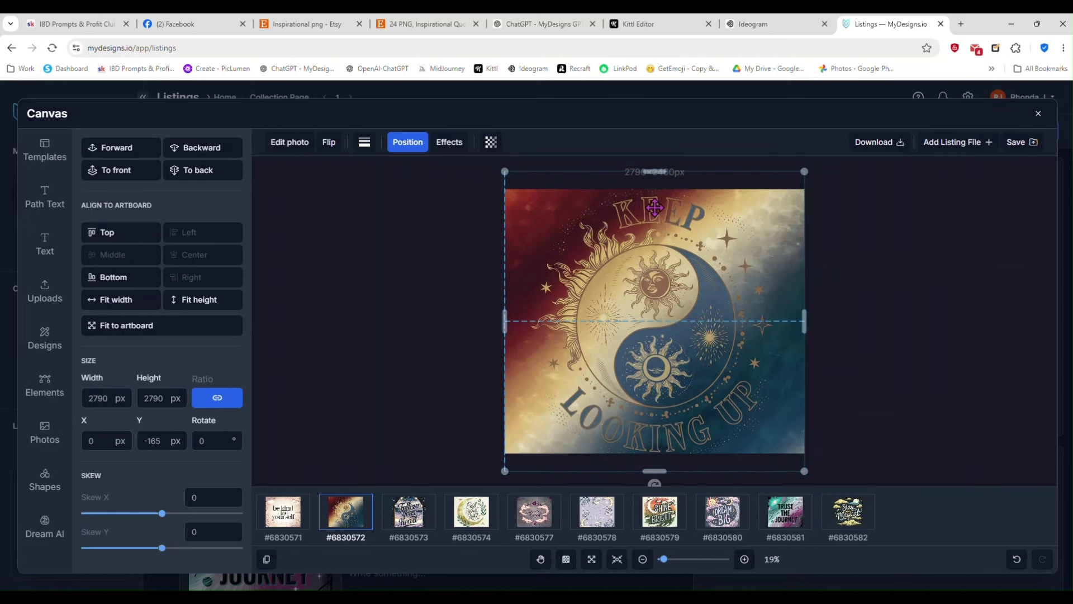
drag(654, 207, 655, 206)
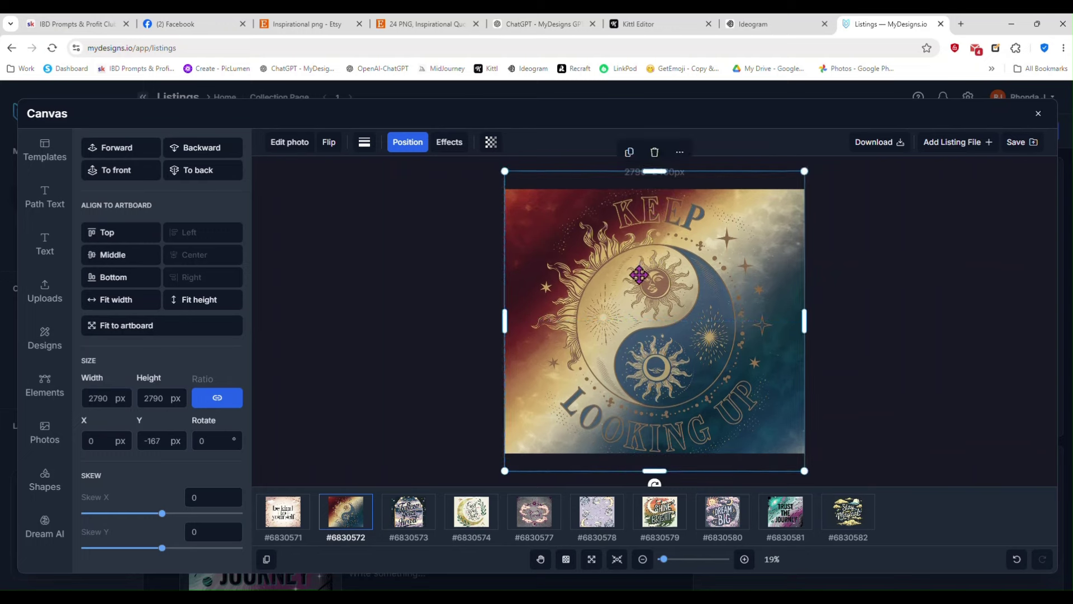
drag(639, 276, 639, 274)
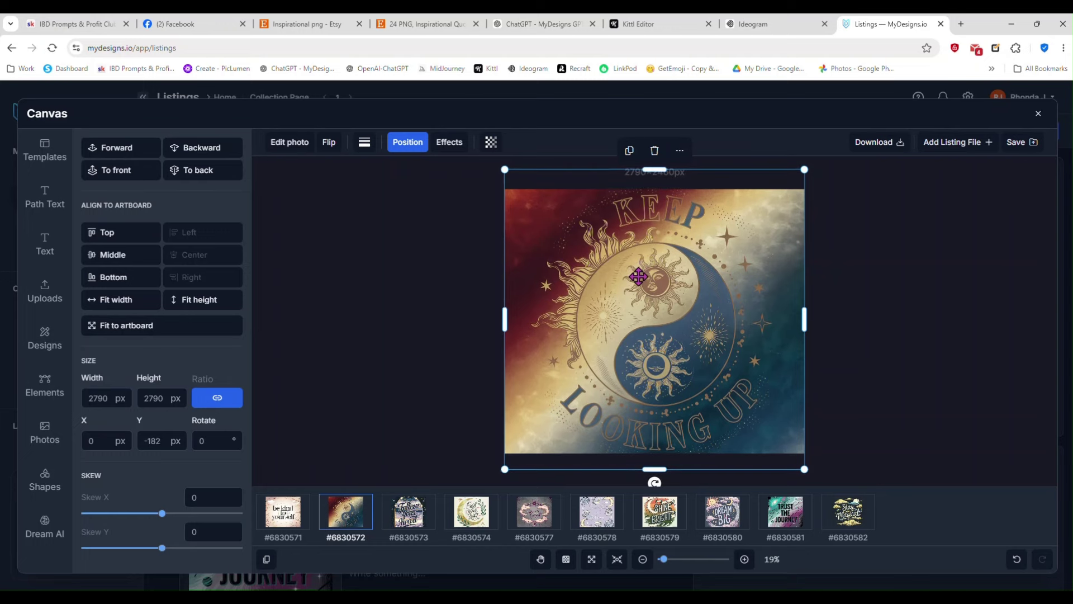
key(Up)
key(Up)
key(Up)
key(Up)
key(Up)
key(Up)
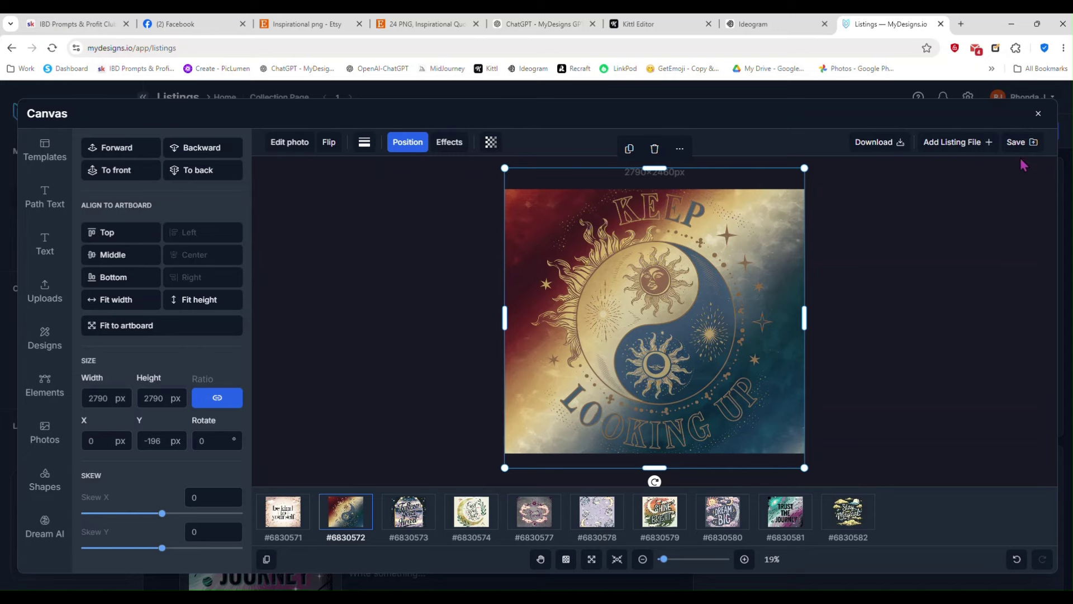
- Save all the canvases as PNG to output slot File-1, overwriting the existing files
click(1016, 142)
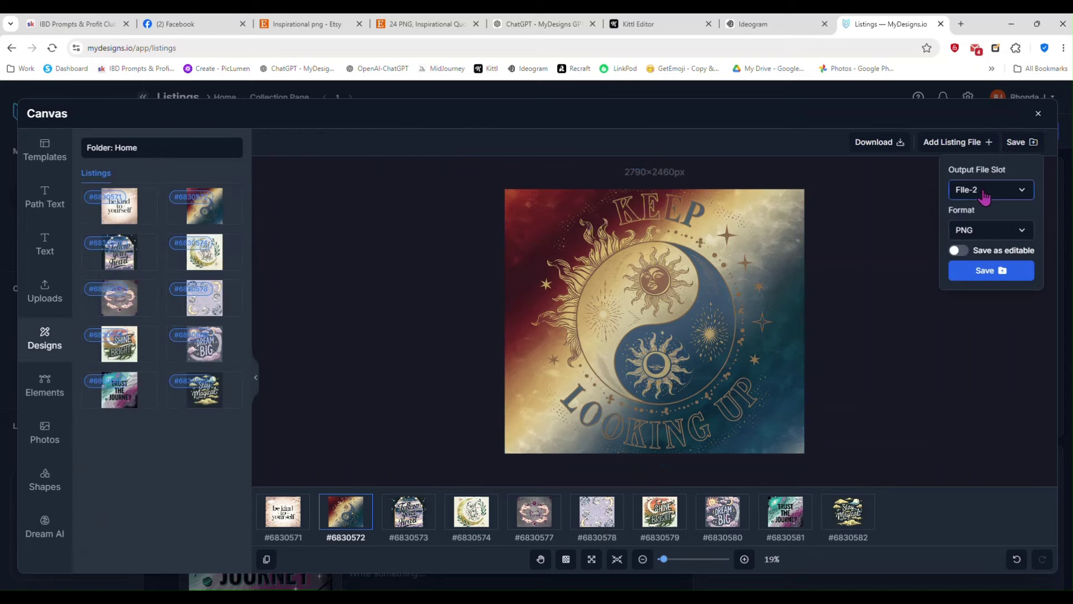
click(985, 196)
click(944, 212)
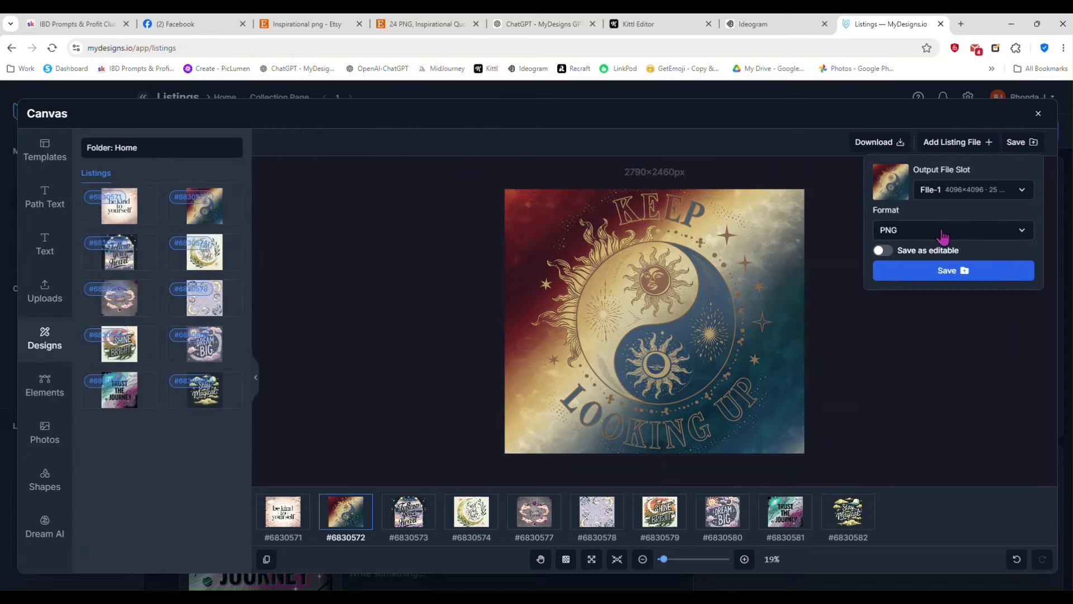
click(935, 278)
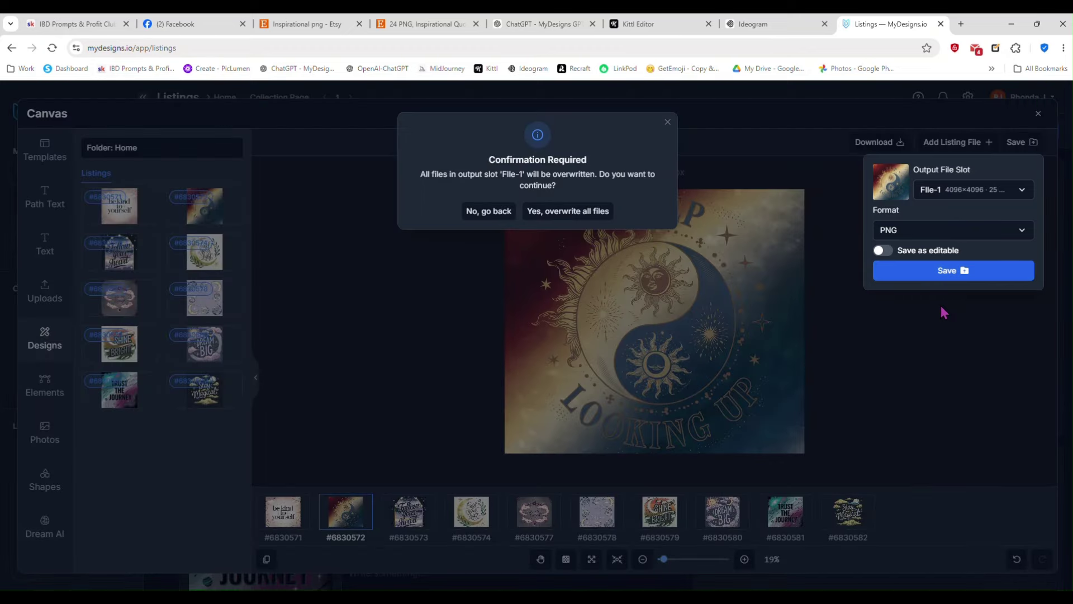
click(570, 211)
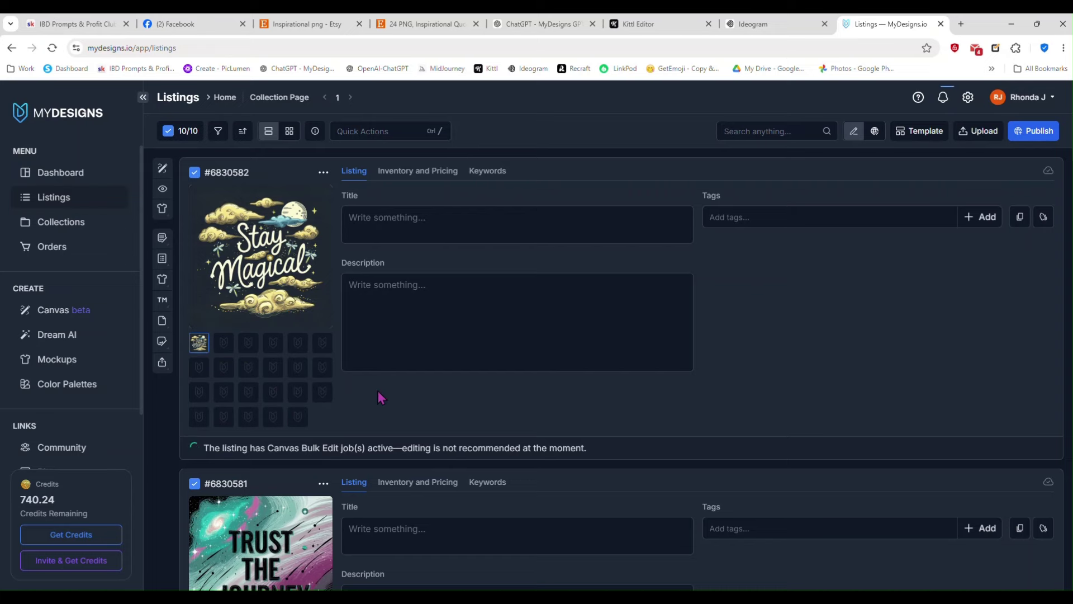
- Examine the resized design images across the listings
scroll(377, 391, down, 4)
scroll(714, 337, up, 4)
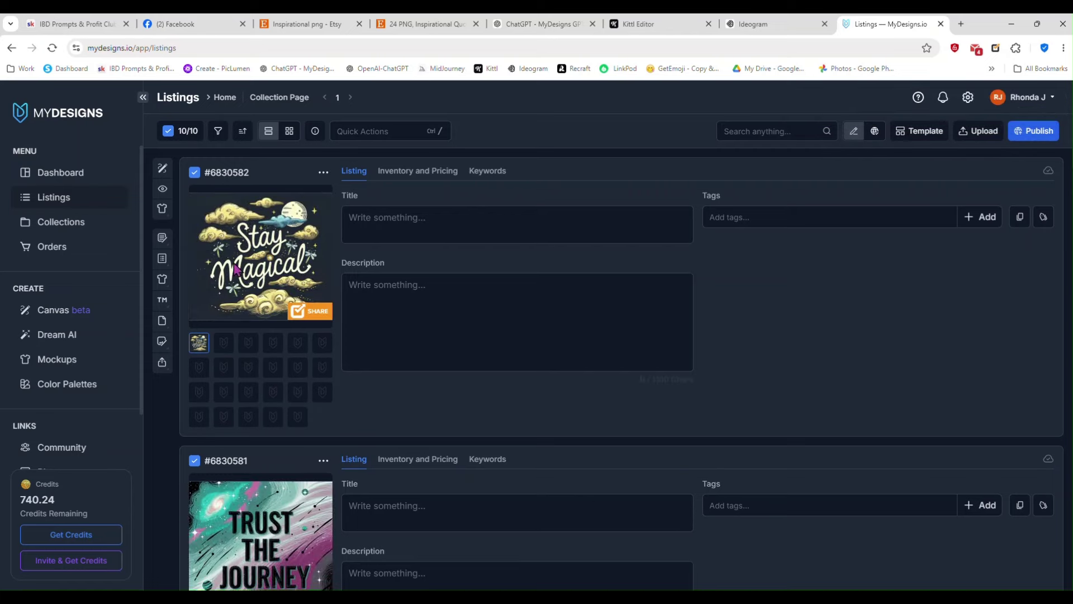
scroll(304, 334, down, 4)
scroll(304, 334, down, 10)
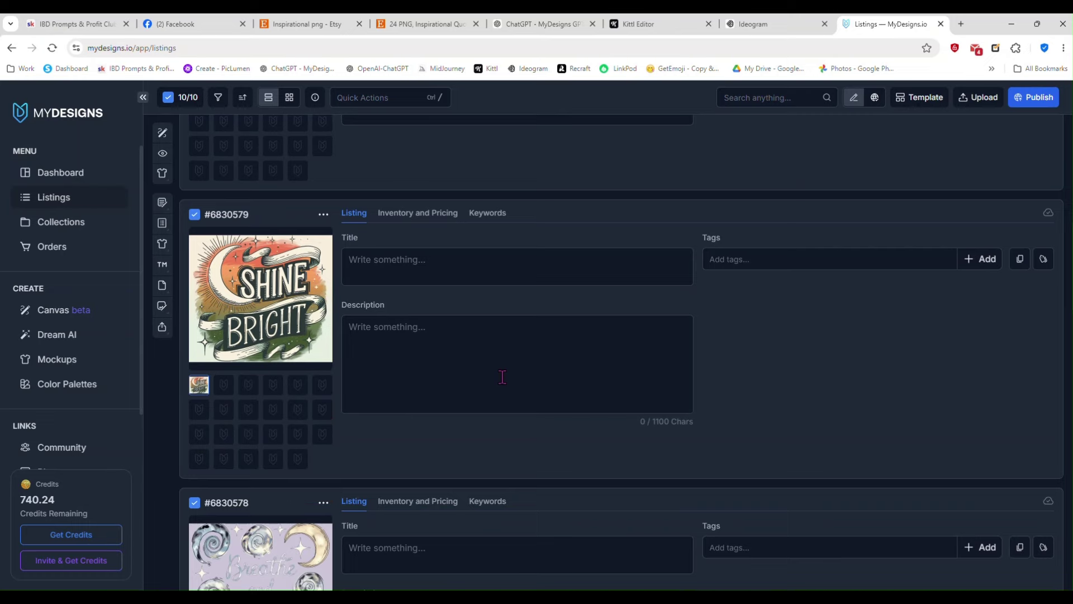
scroll(509, 355, down, 8)
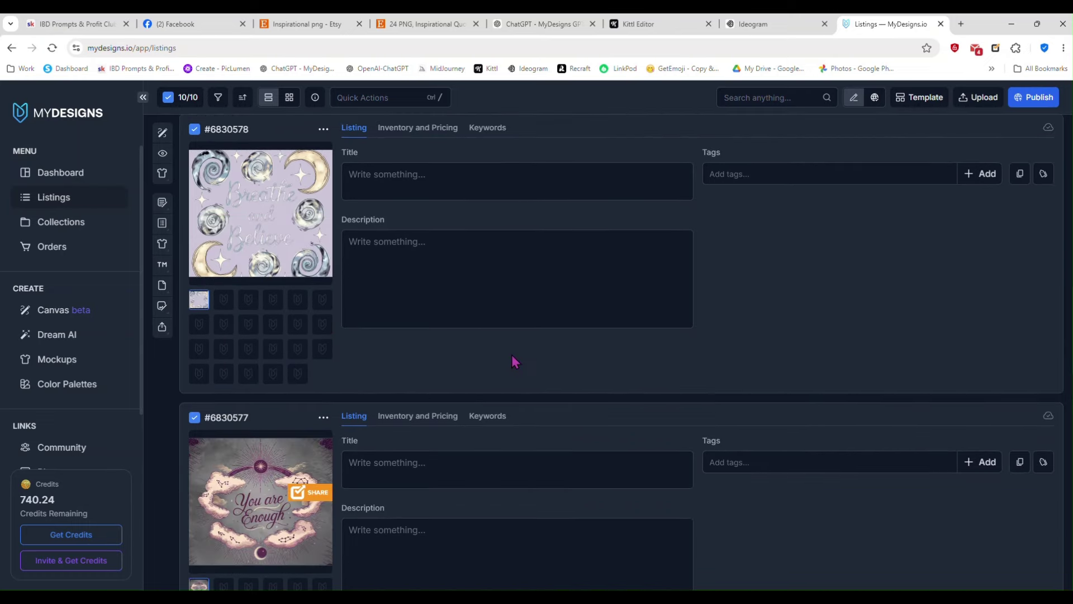
scroll(507, 354, down, 3)
scroll(710, 375, up, 6)
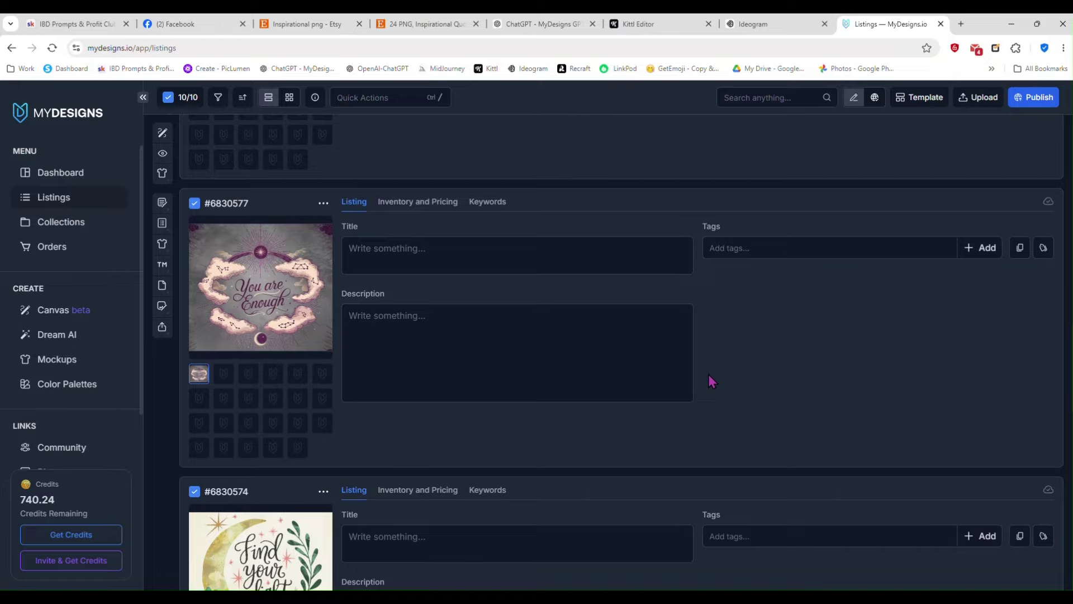
scroll(706, 374, up, 14)
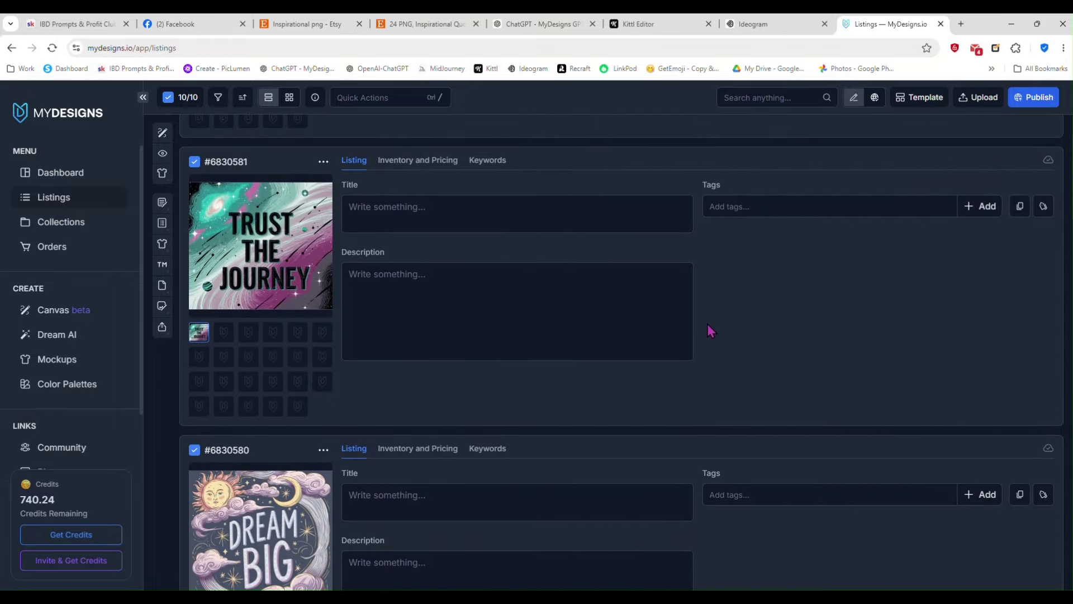
scroll(708, 331, up, 6)
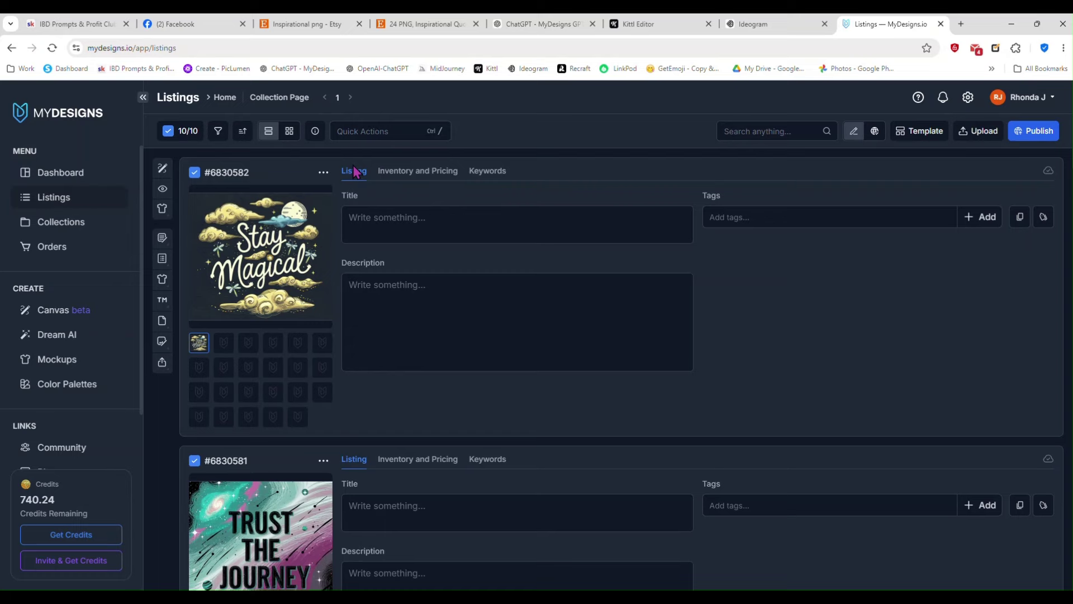
- Set up the 20OZ SKINNY SWIFTPOD TUMBLER LIFESTYLE drinkware mockup for the ten listings, saving to output slot File-2
click(381, 130)
click(510, 175)
click(185, 200)
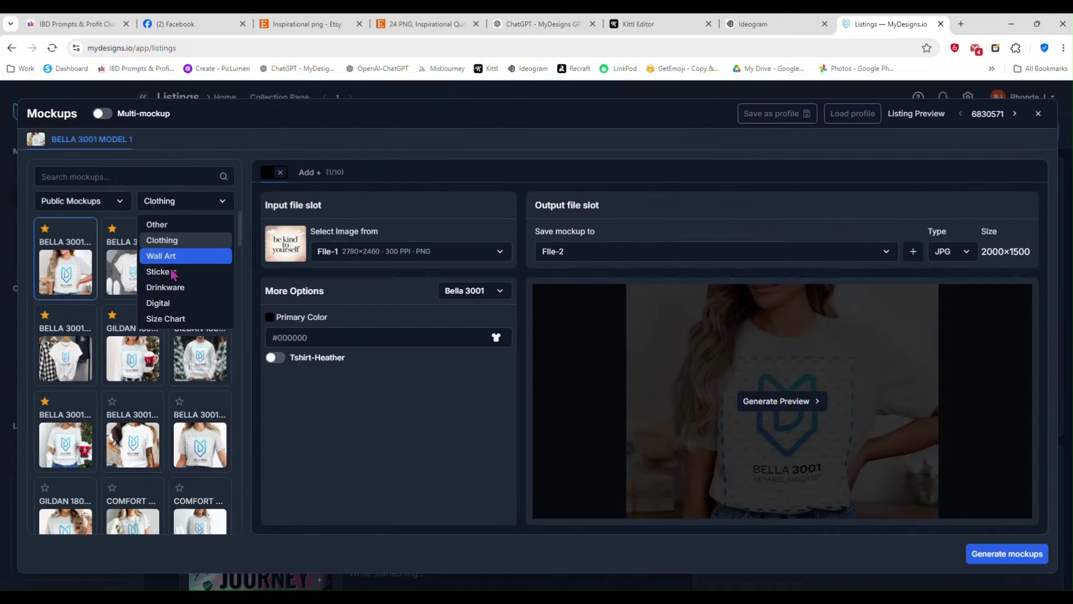
click(171, 288)
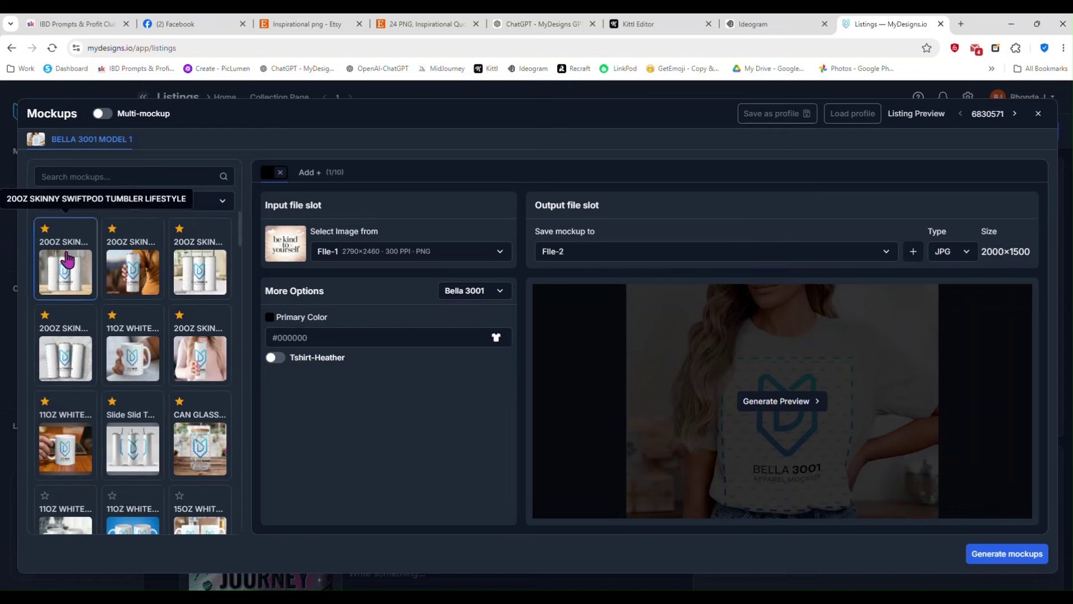
click(66, 272)
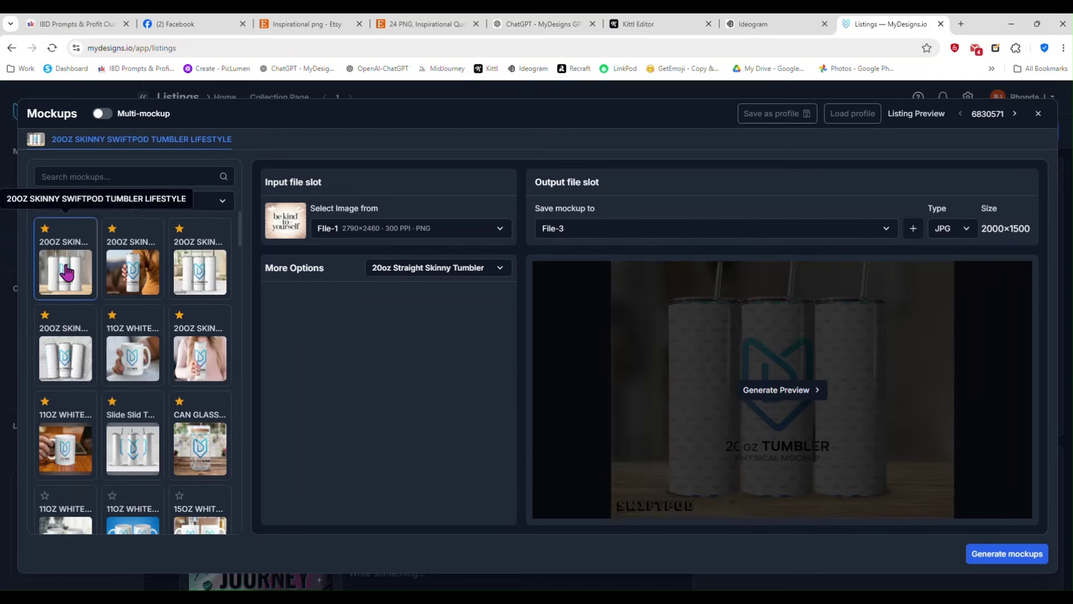
click(617, 231)
click(609, 268)
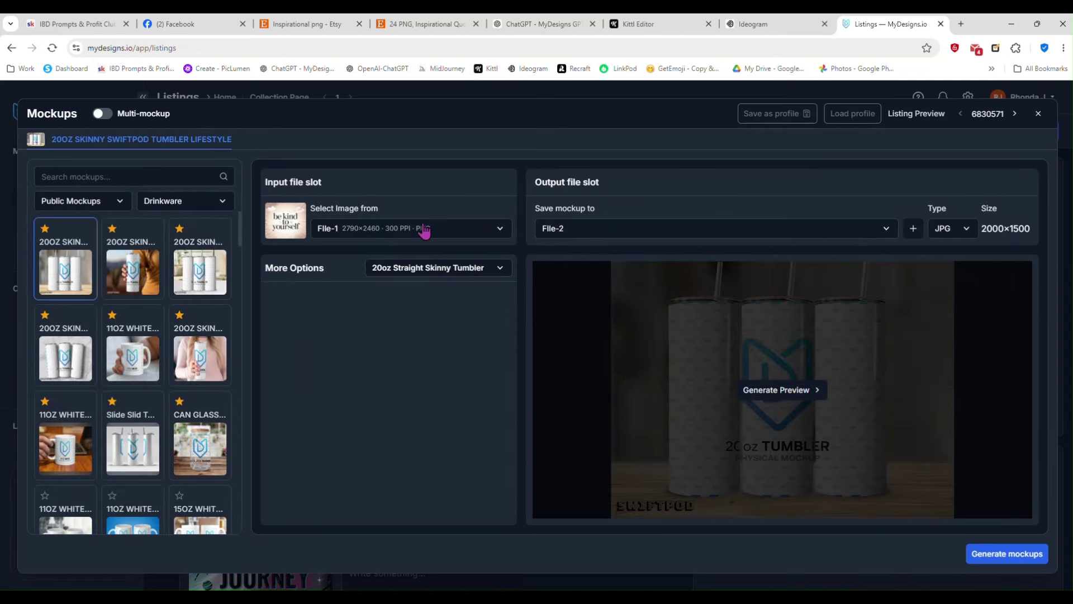
- Preview the tumbler mockup with the Be Kind to Yourself design and generate the mockups for all selected listings
click(749, 392)
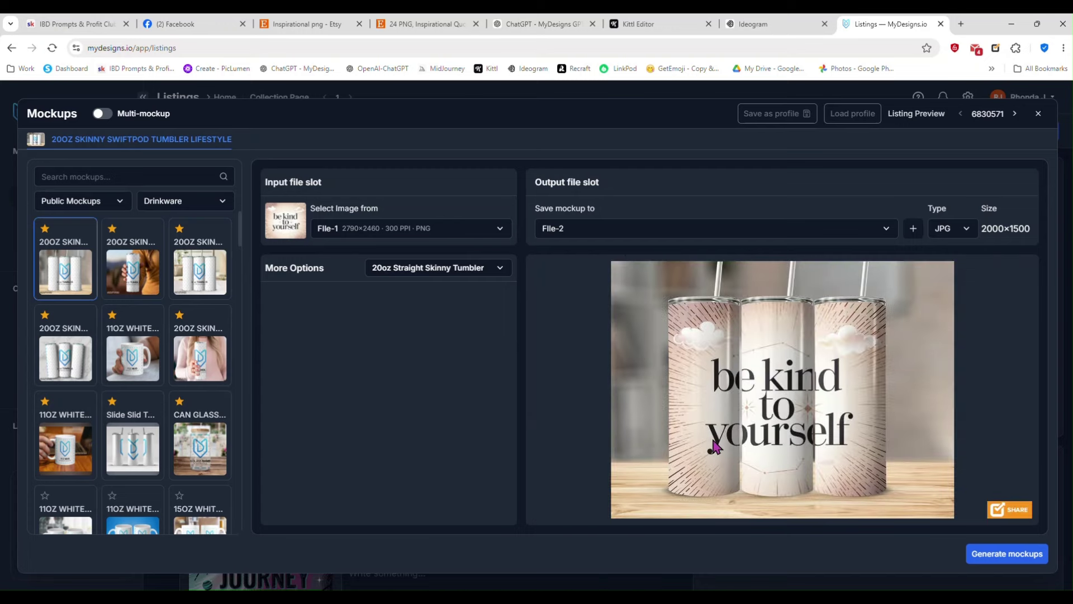
click(1000, 554)
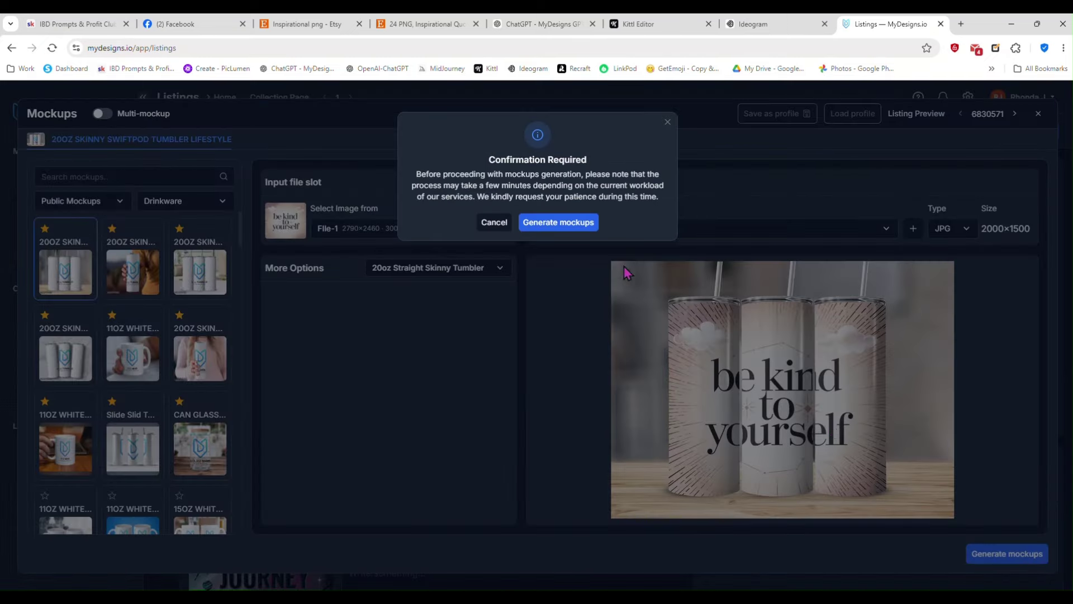
click(569, 224)
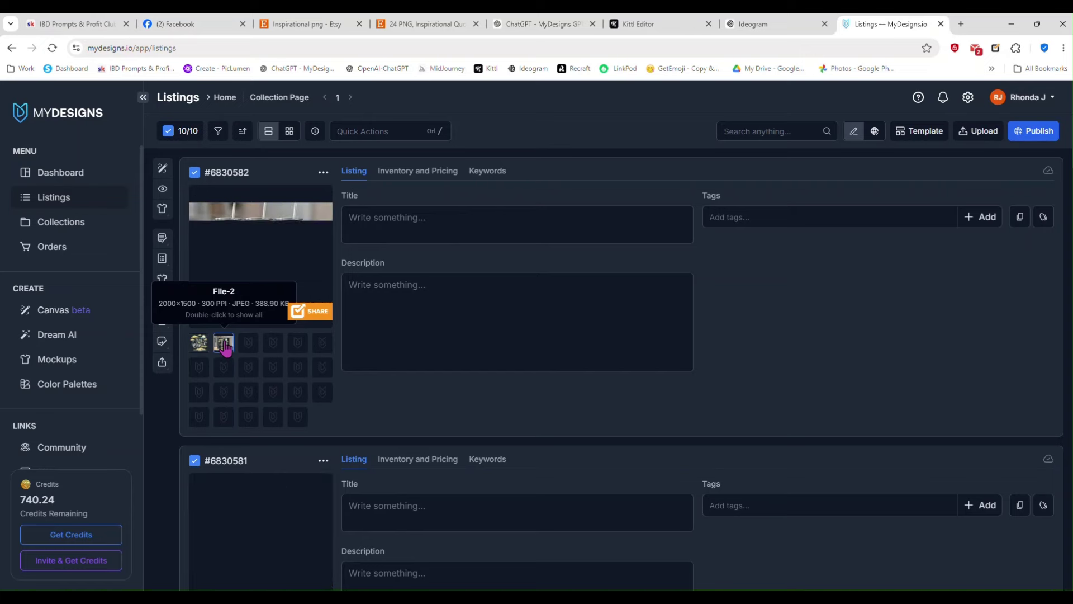
- Show the File-2 image on all listings and review each design's tumbler mockup through to Be Kind to Yourself
click(223, 342)
scroll(277, 262, down, 4)
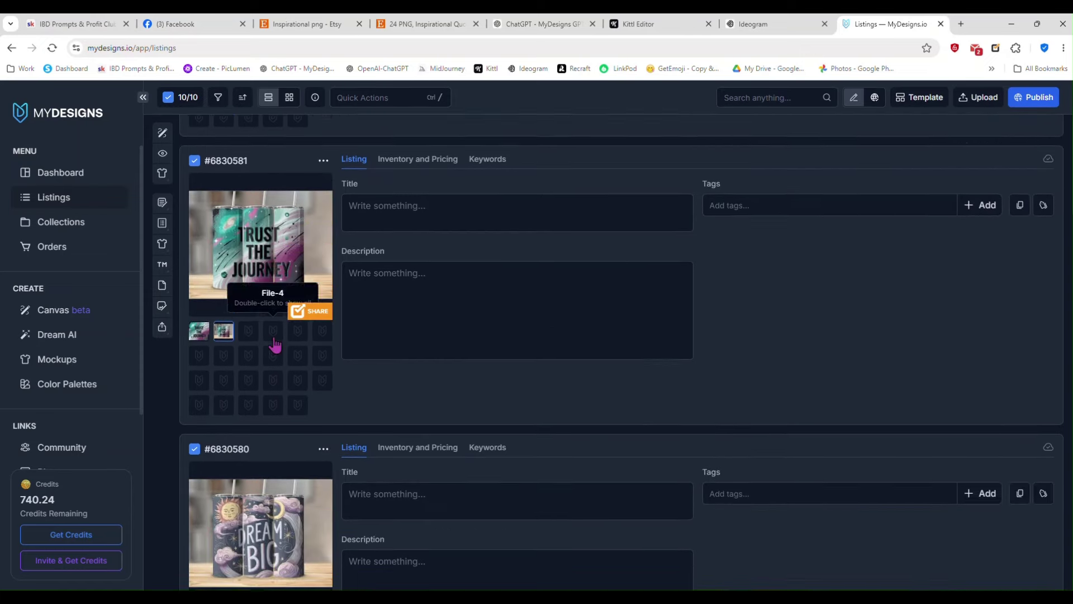
scroll(276, 347, down, 4)
scroll(280, 401, down, 4)
scroll(280, 402, down, 7)
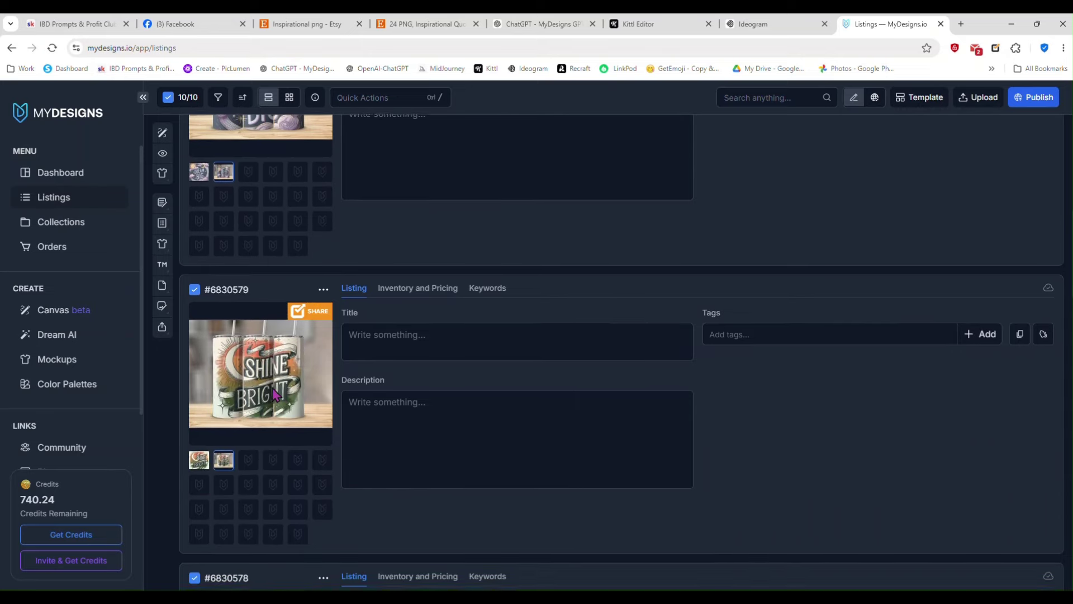
scroll(268, 391, down, 20)
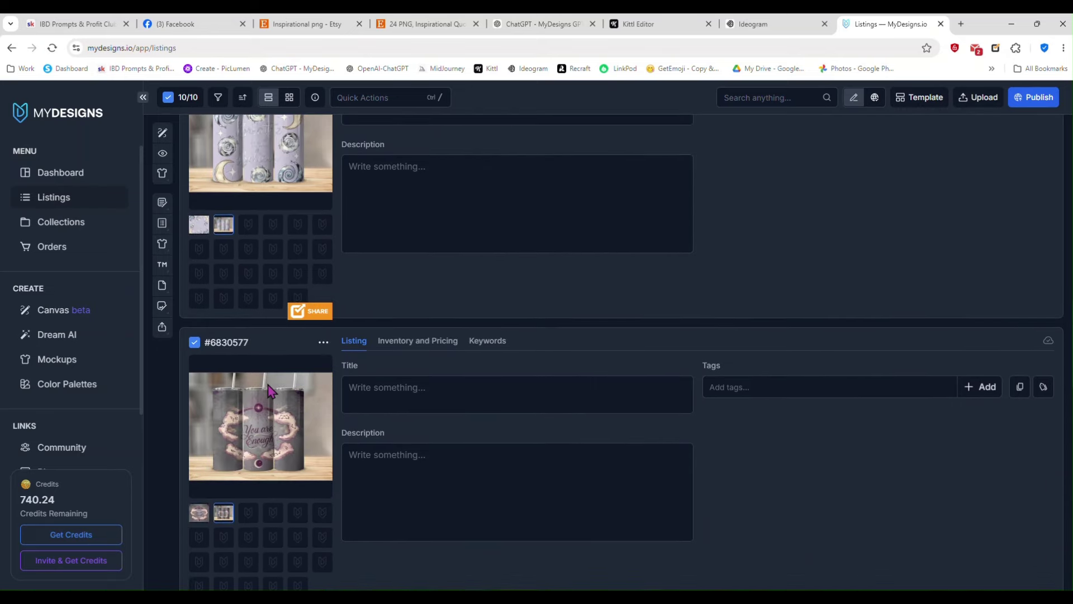
scroll(267, 389, down, 10)
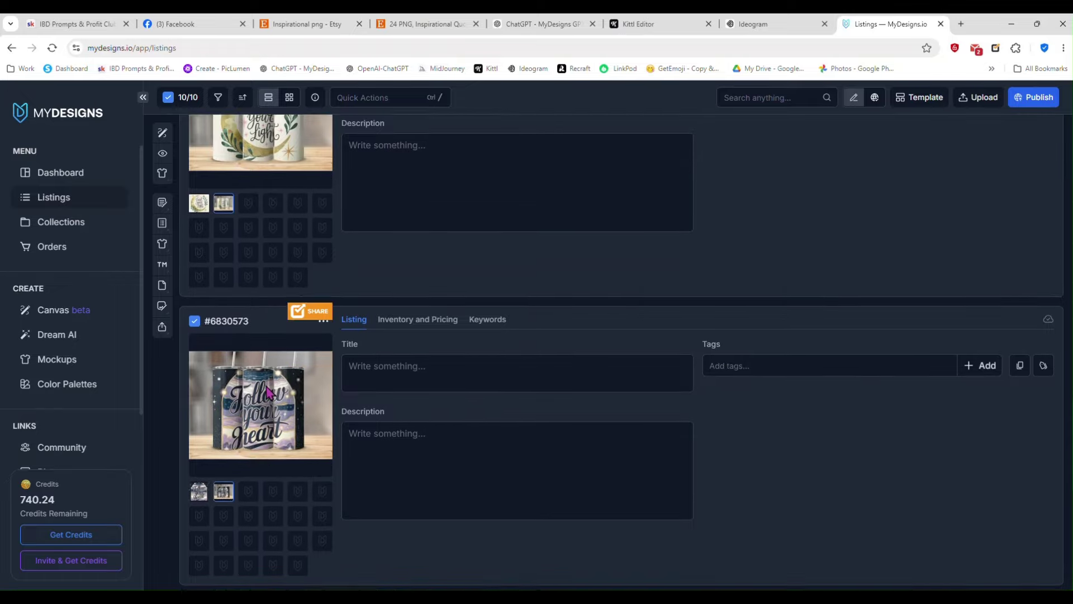
scroll(272, 421, up, 3)
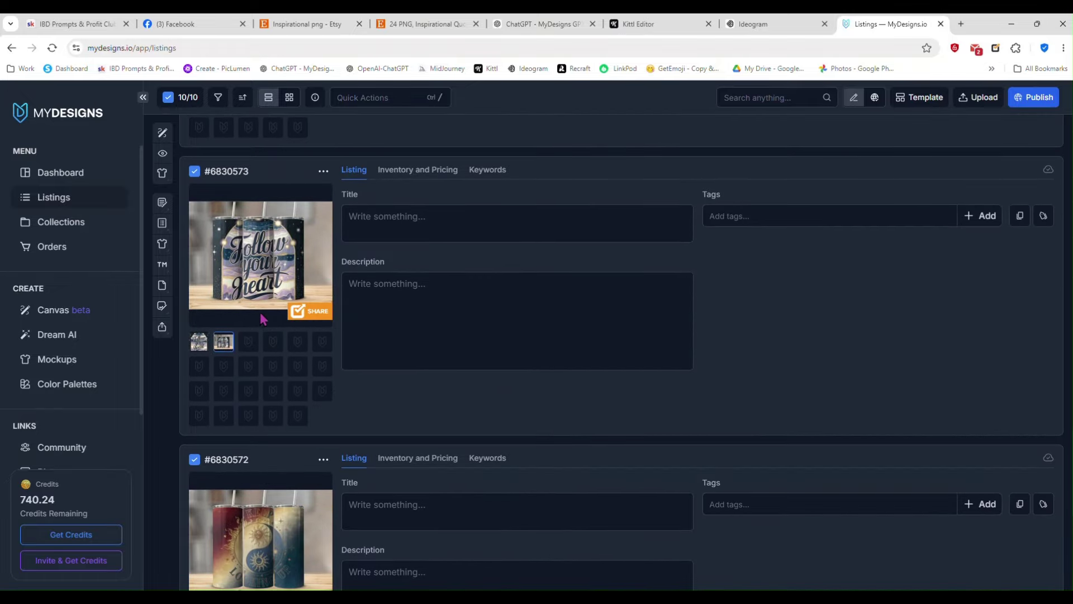
scroll(257, 441, down, 6)
scroll(233, 432, down, 3)
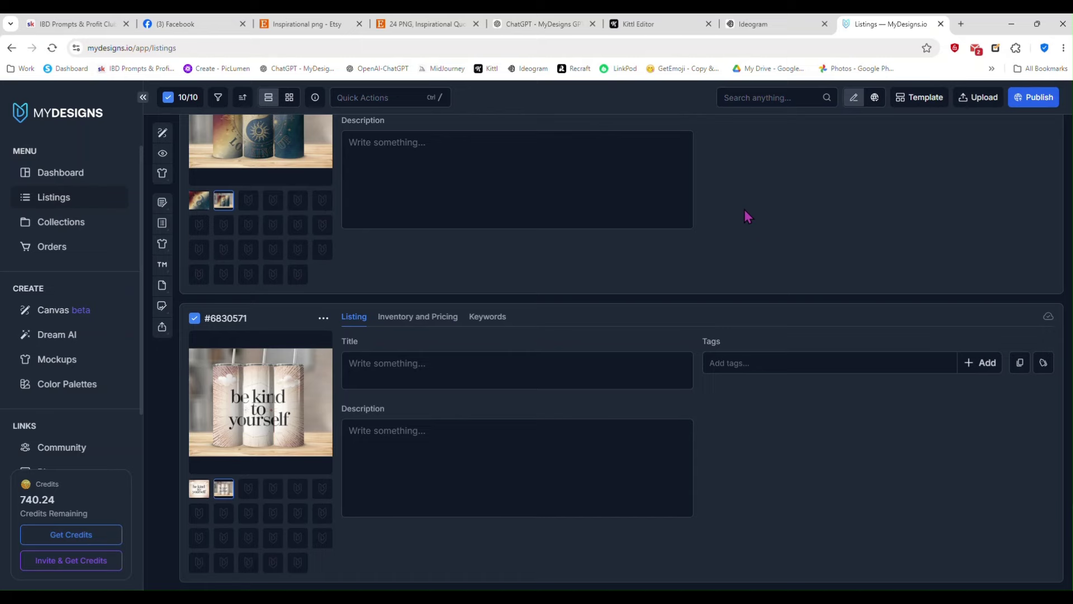
scroll(655, 294, up, 15)
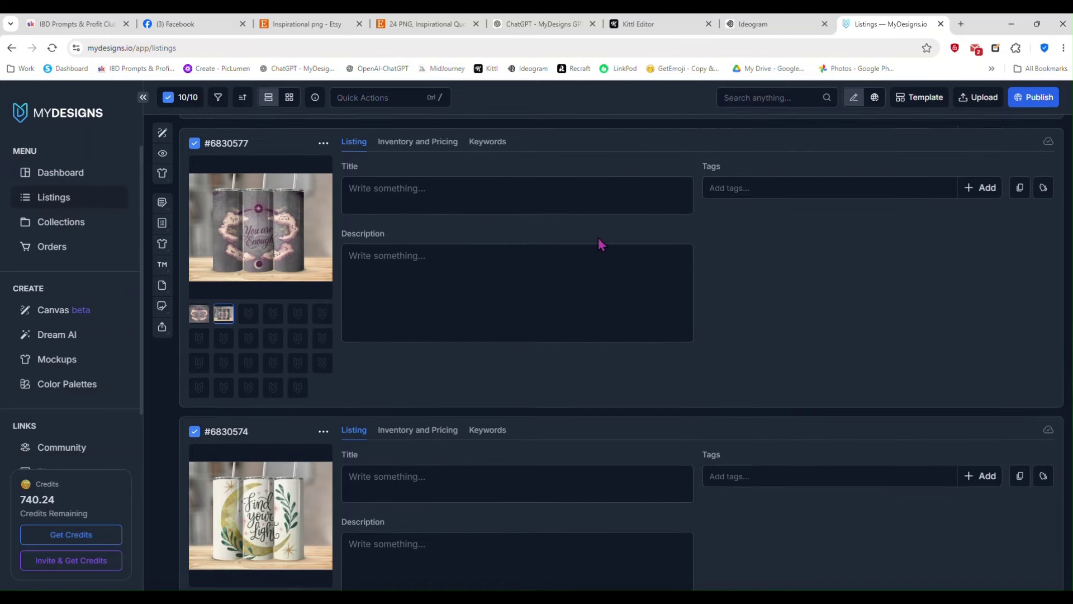
scroll(598, 241, up, 15)
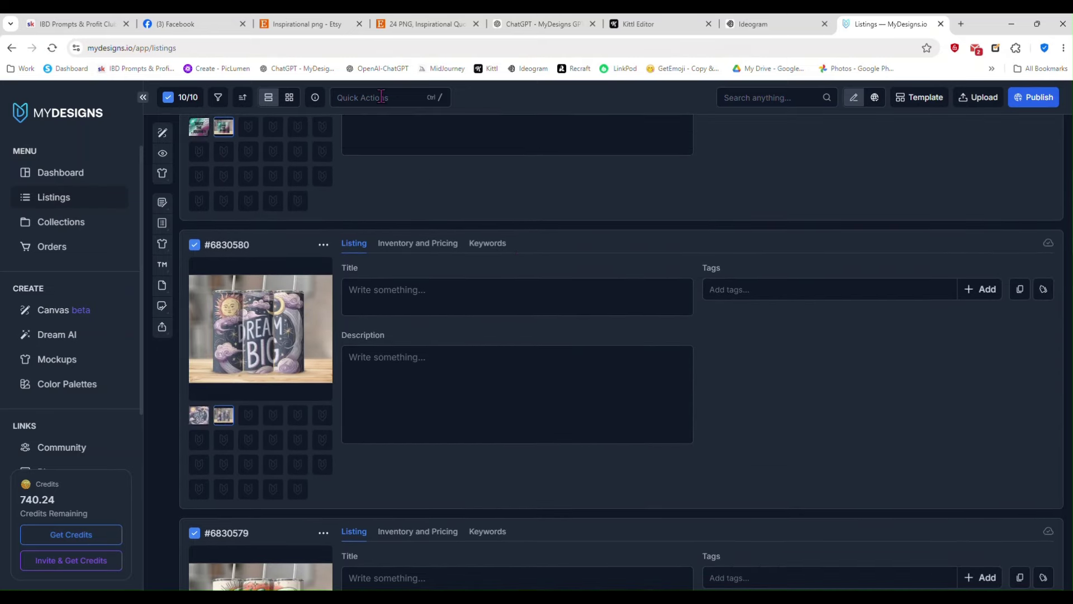
click(381, 98)
click(571, 102)
scroll(694, 318, up, 10)
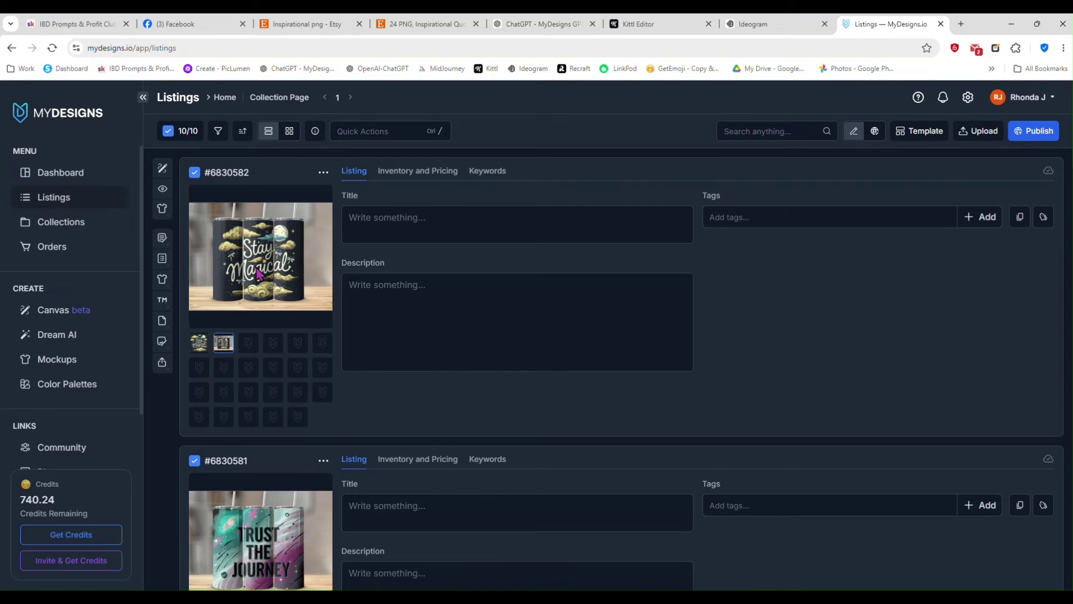
scroll(281, 454, down, 10)
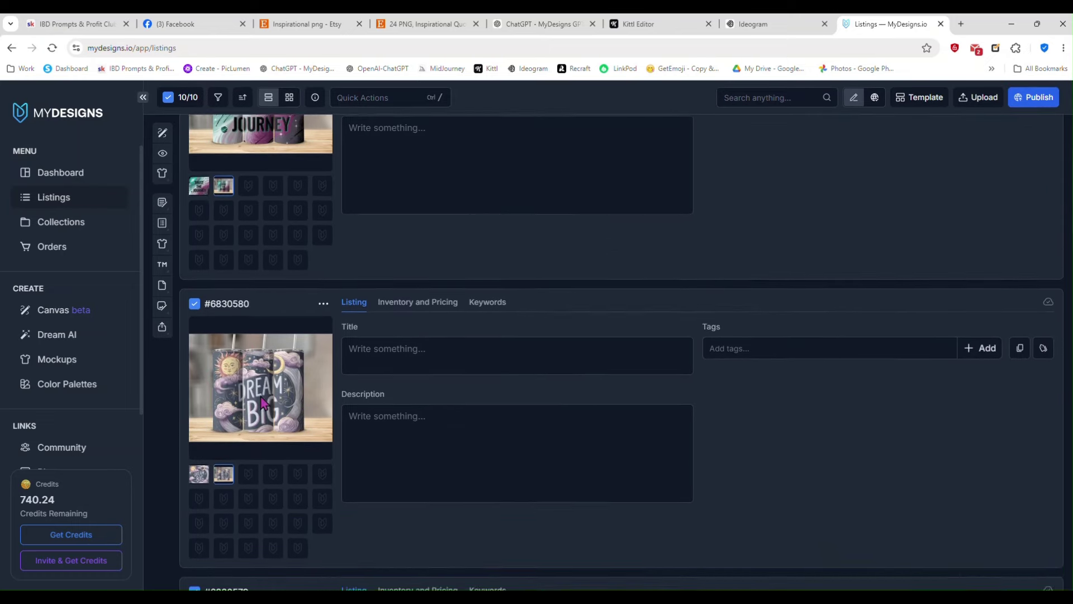
scroll(285, 327, down, 8)
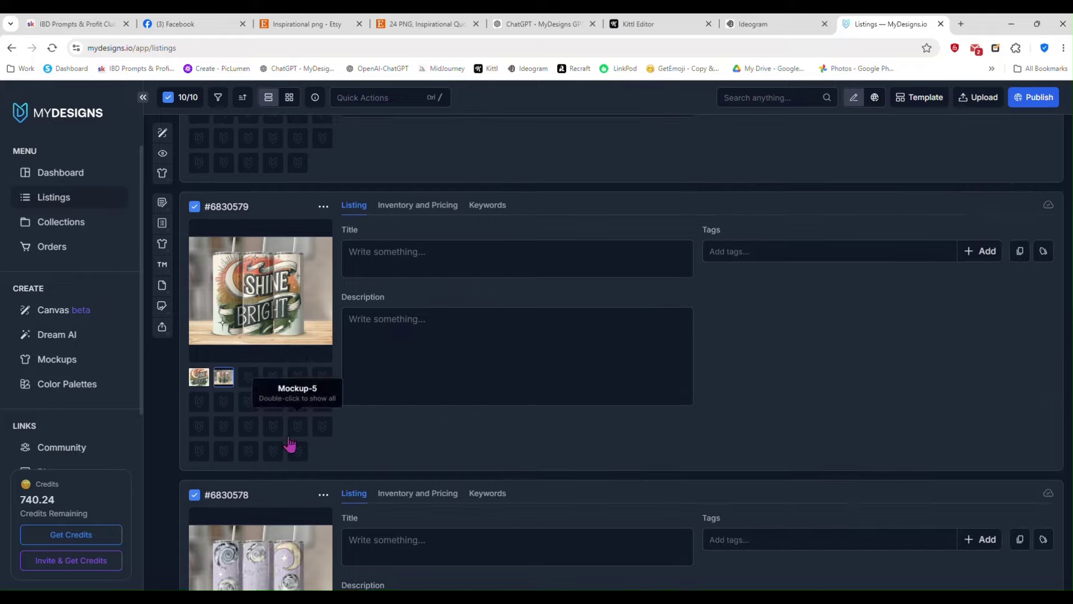
scroll(289, 443, down, 1)
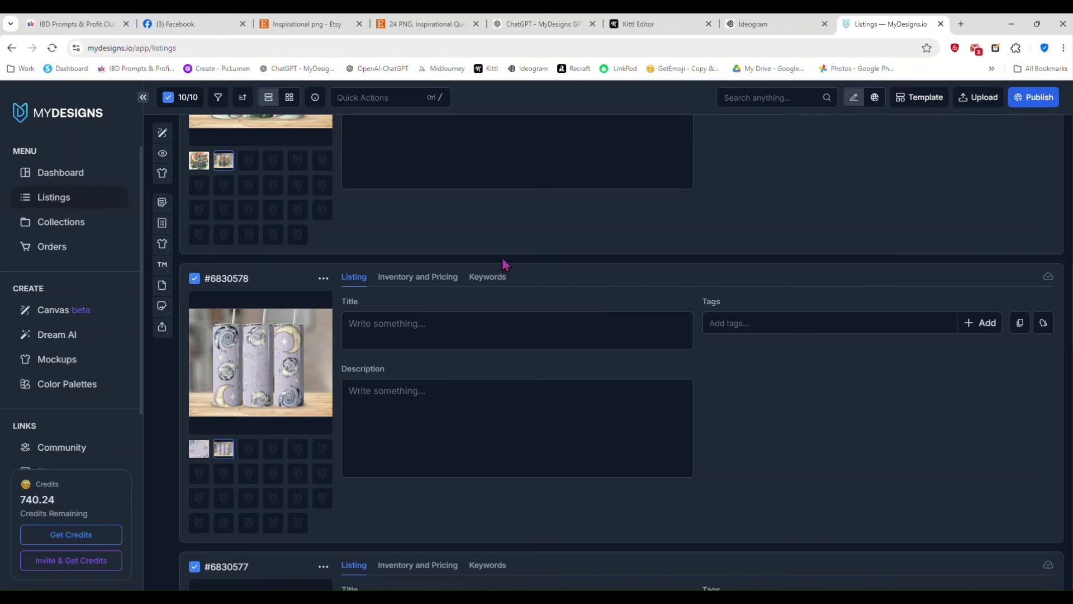
scroll(352, 228, up, 10)
scroll(352, 228, up, 6)
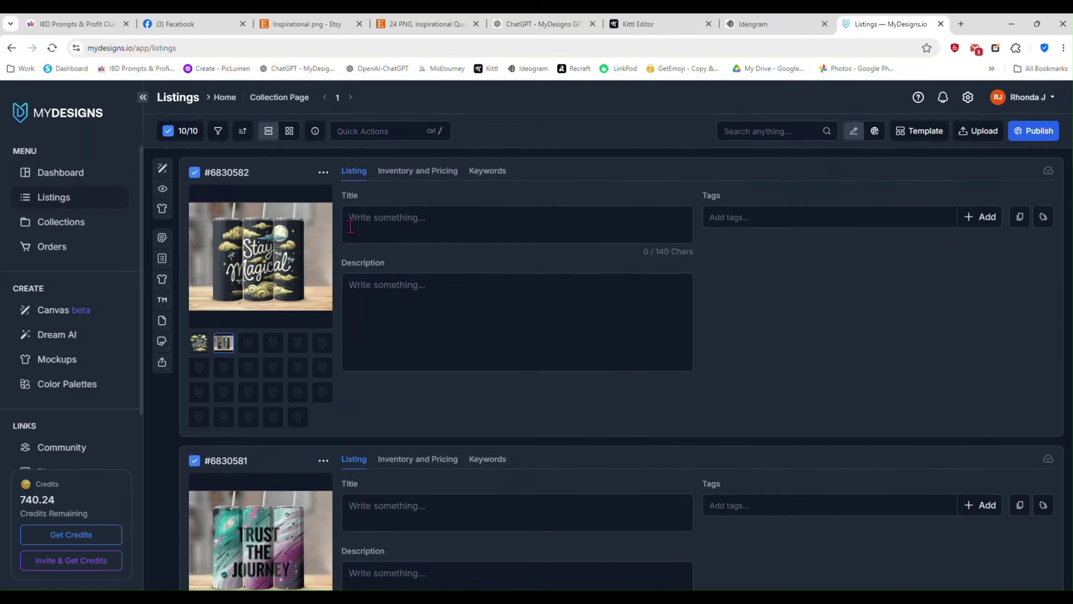